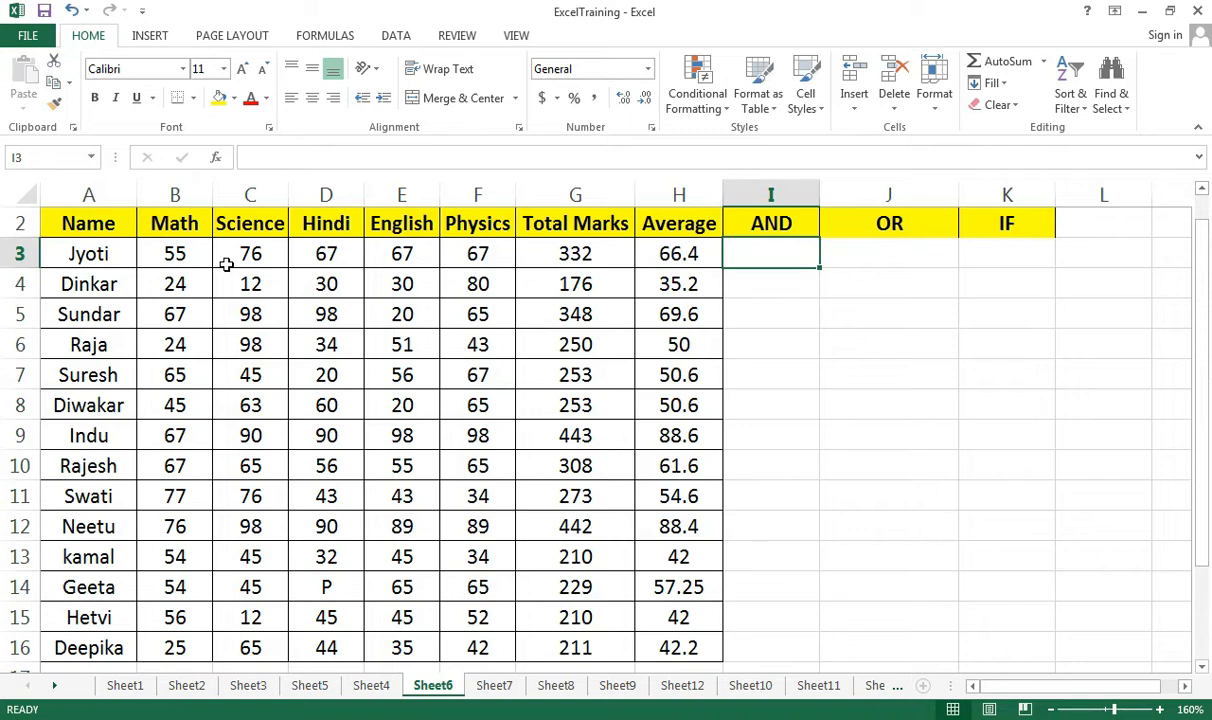
# Begin an IF formula in I3 with a nested AND that tests B3>35 and C3>35 for the Math and Science marks
pyautogui.write('=')
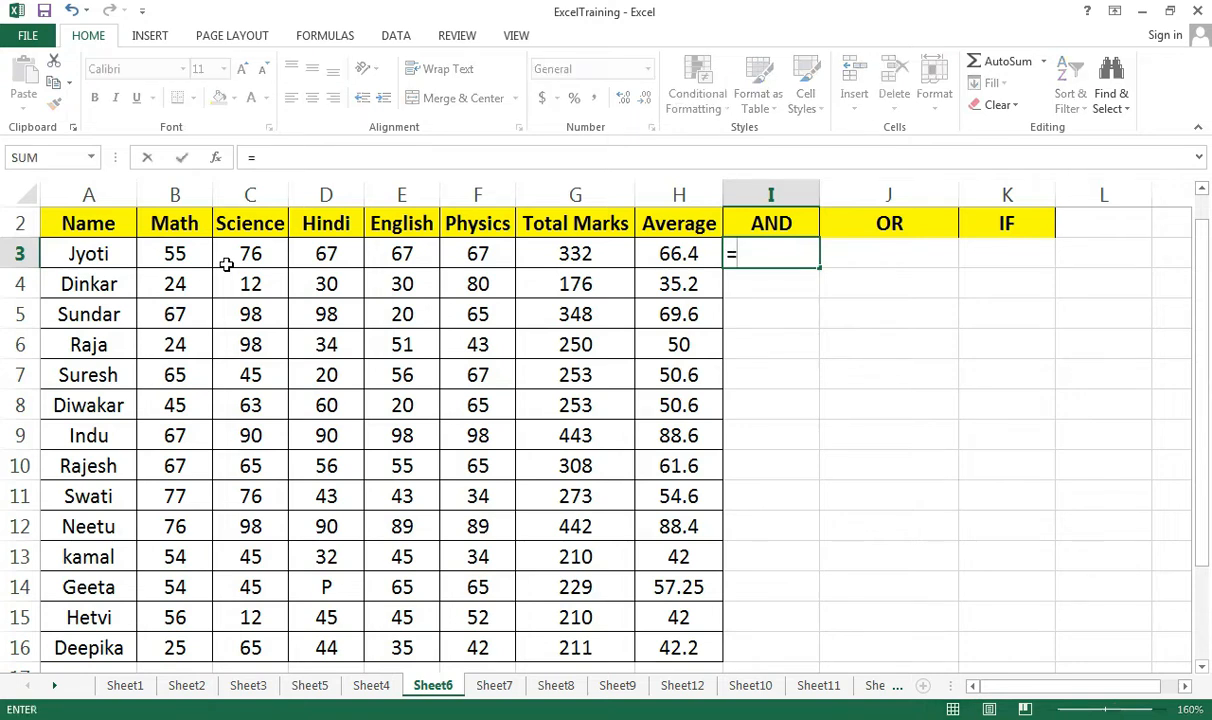
pyautogui.write('if(')
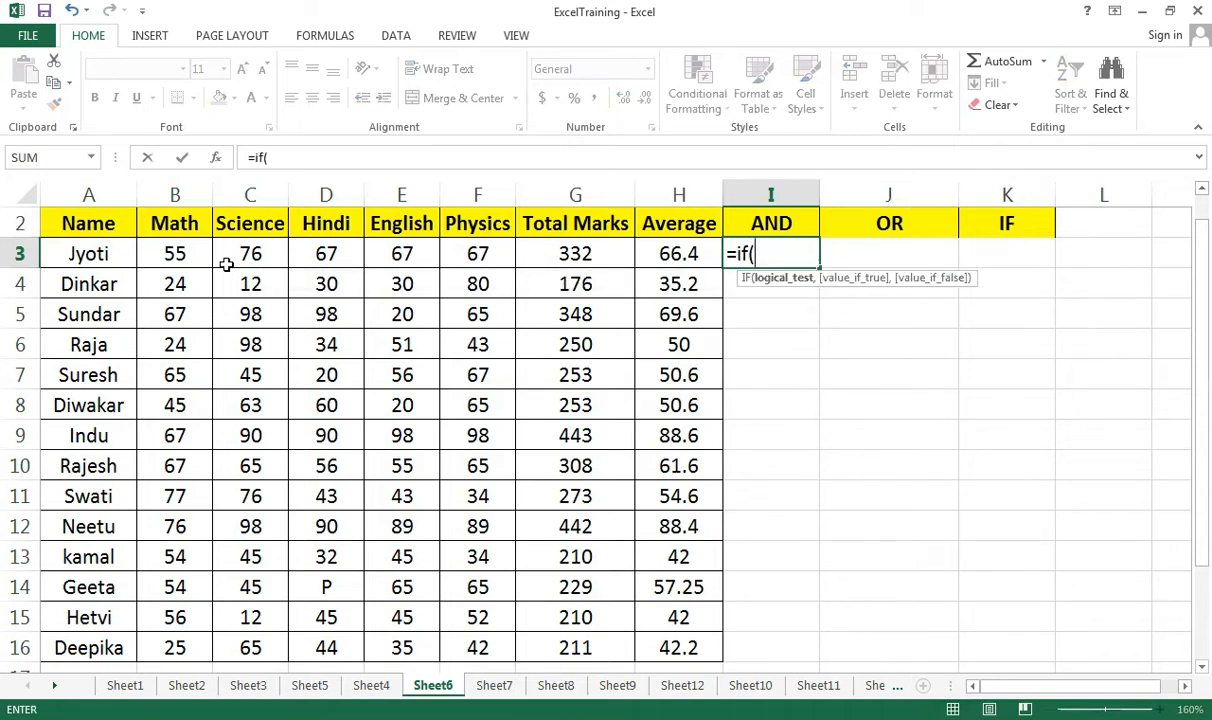
pyautogui.write('and')
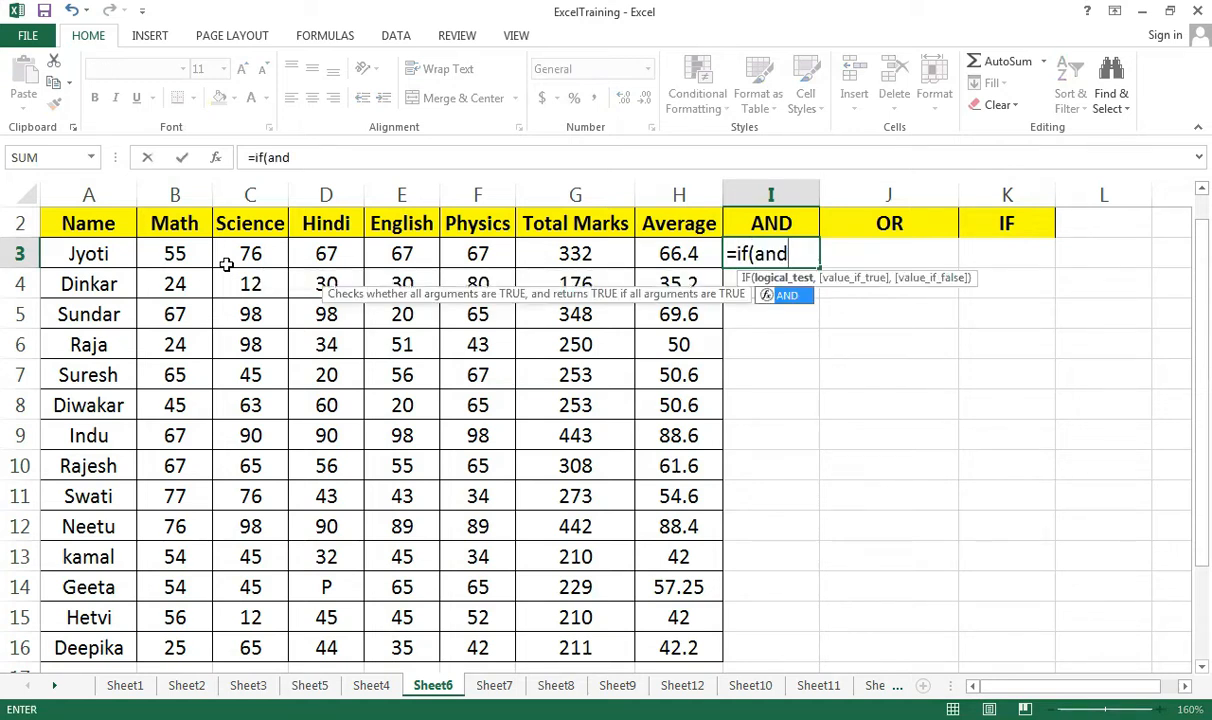
pyautogui.write('(')
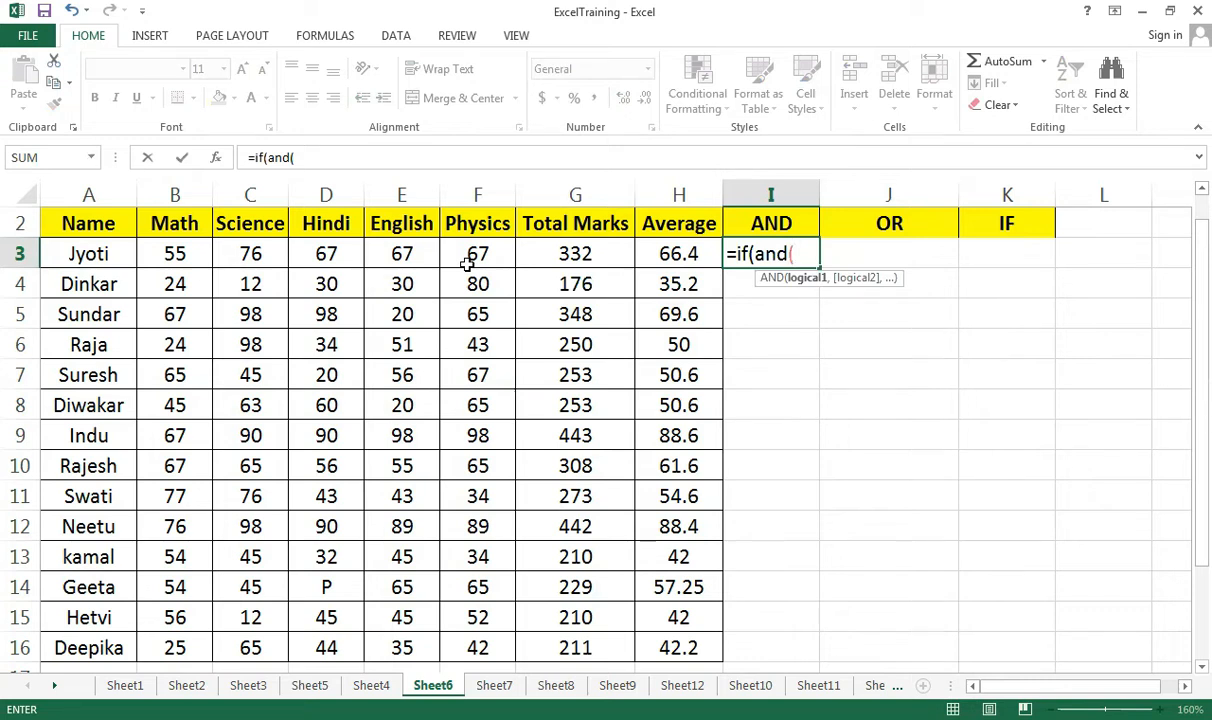
pyautogui.click(175, 253)
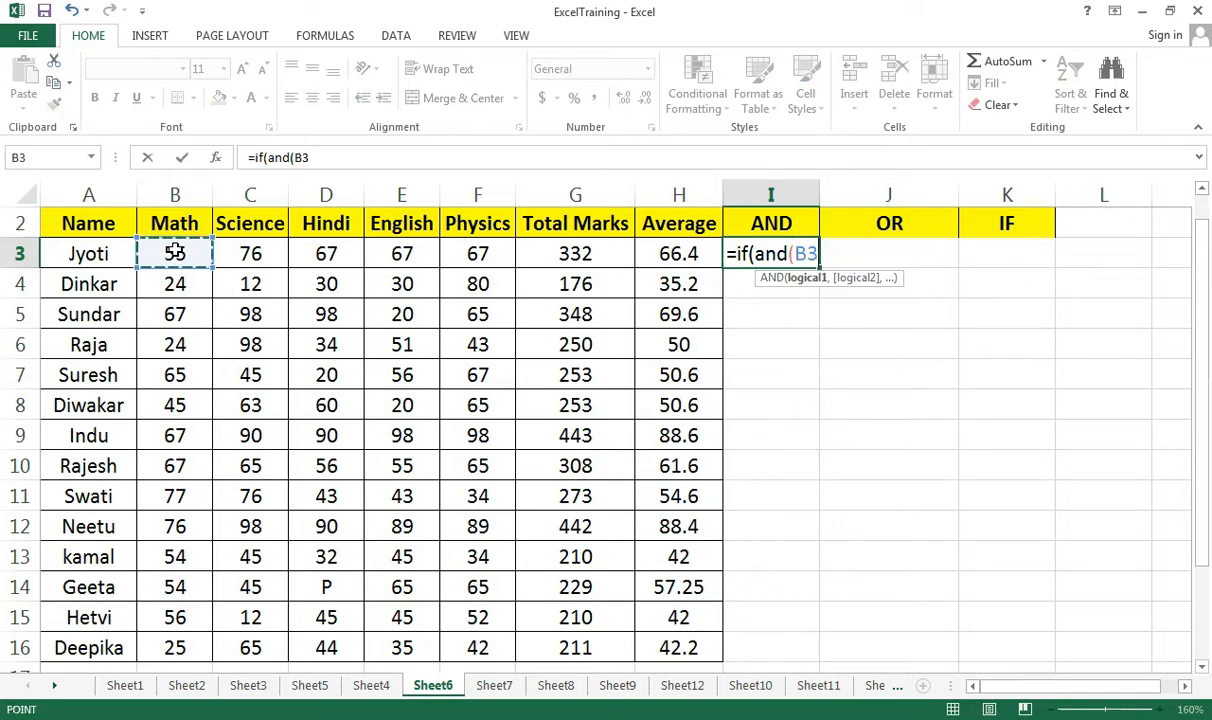
pyautogui.write('>35')
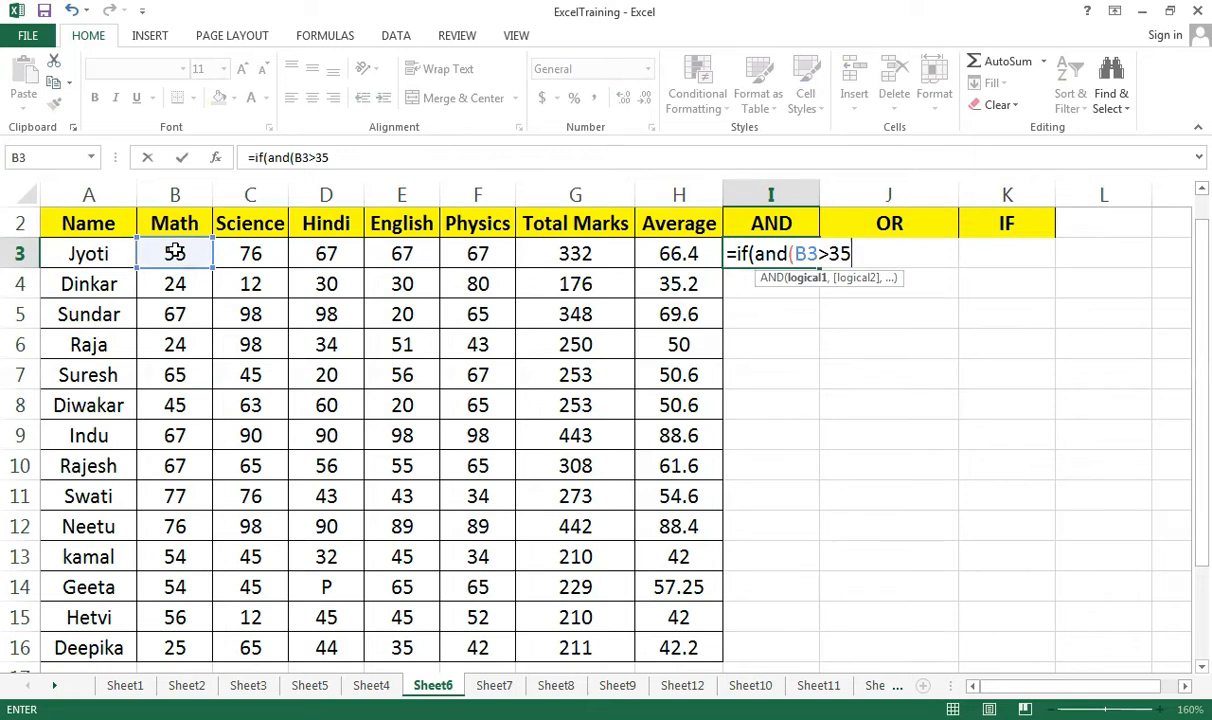
pyautogui.write(',')
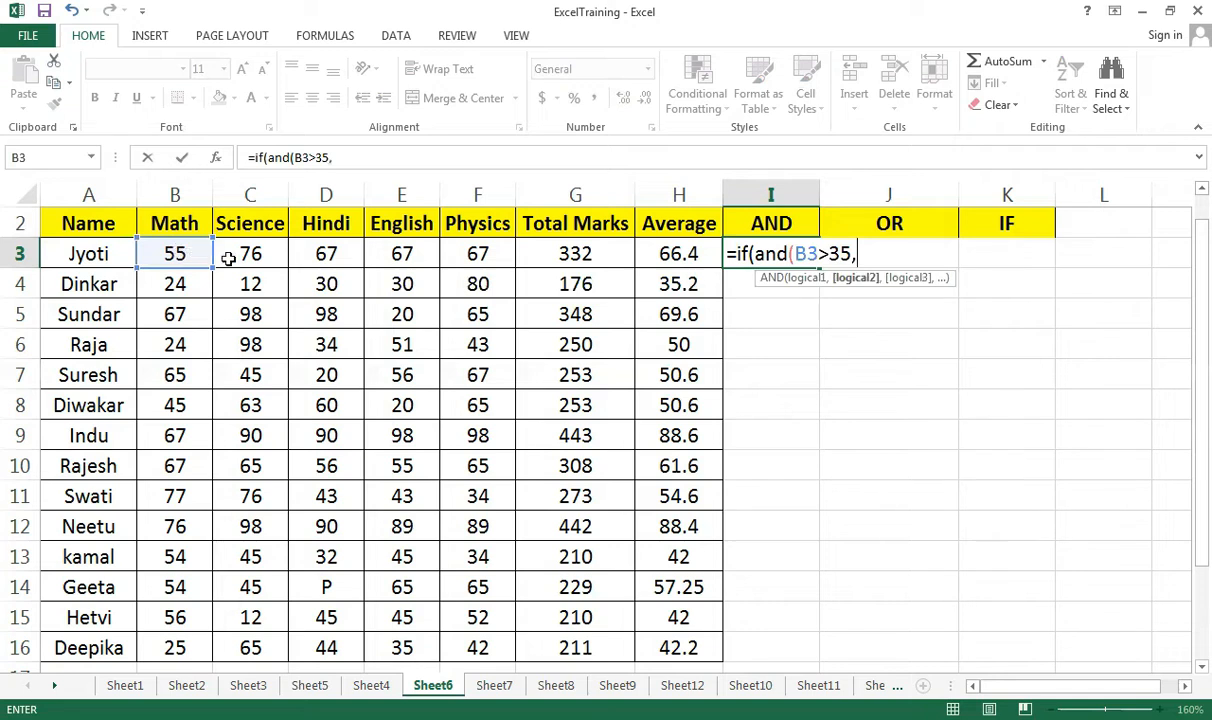
pyautogui.click(242, 259)
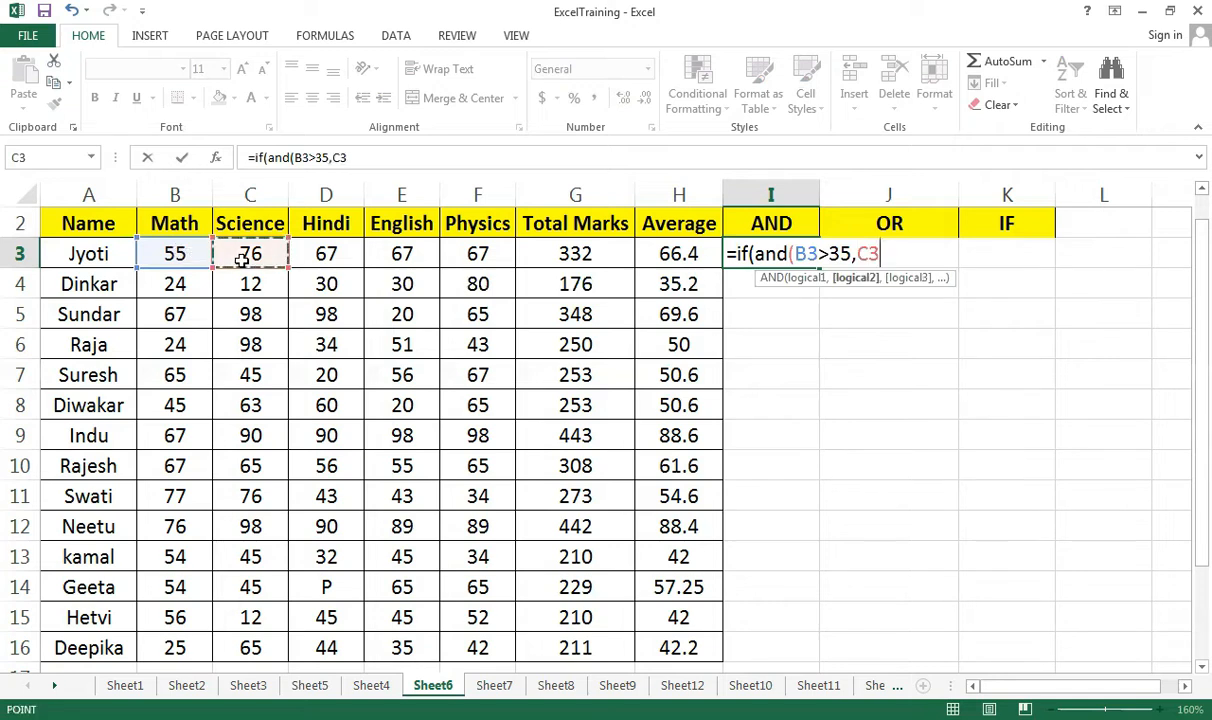
pyautogui.write('>35')
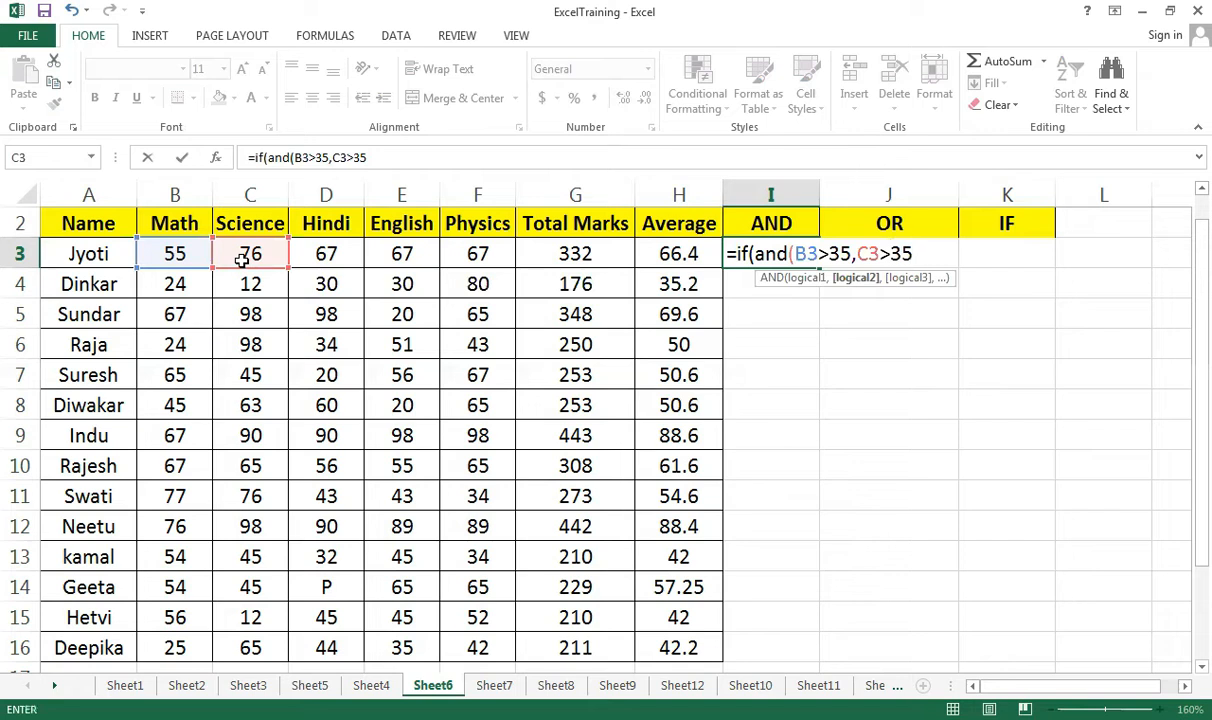
# Add the Hindi, English and Physics conditions D3>35, E3>35 and F3>35 to the AND test and close it
pyautogui.write(',')
pyautogui.click(326, 256)
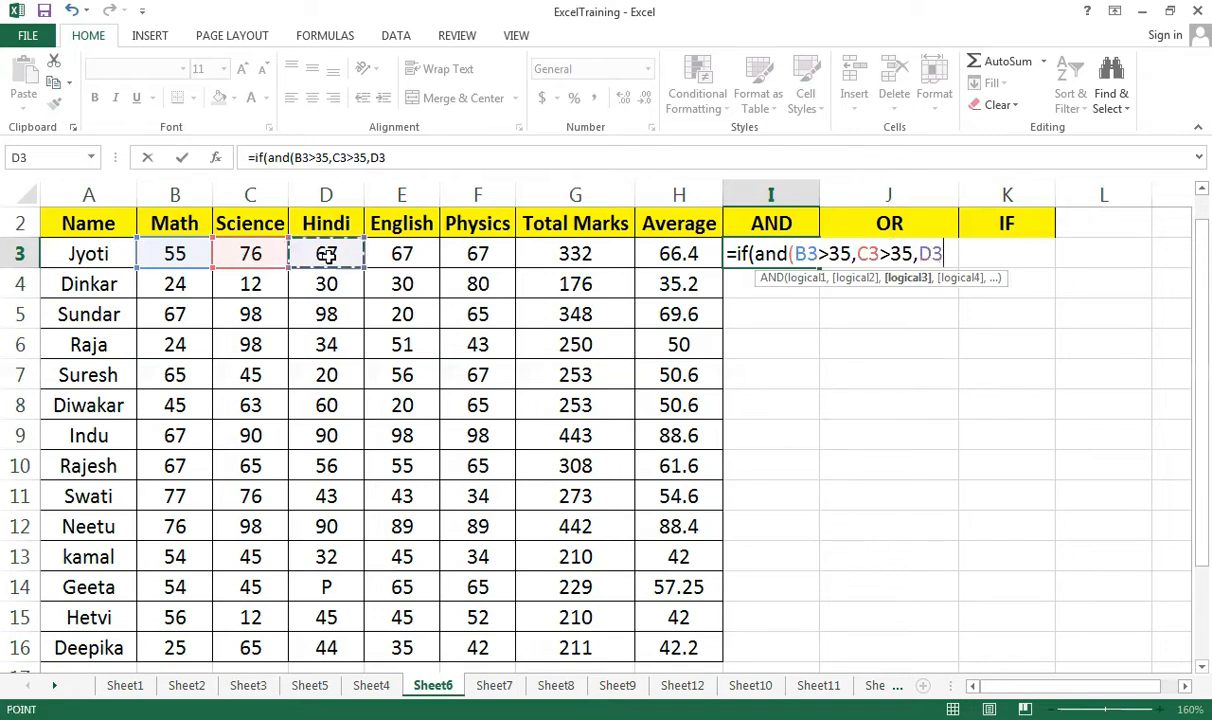
pyautogui.write('>35')
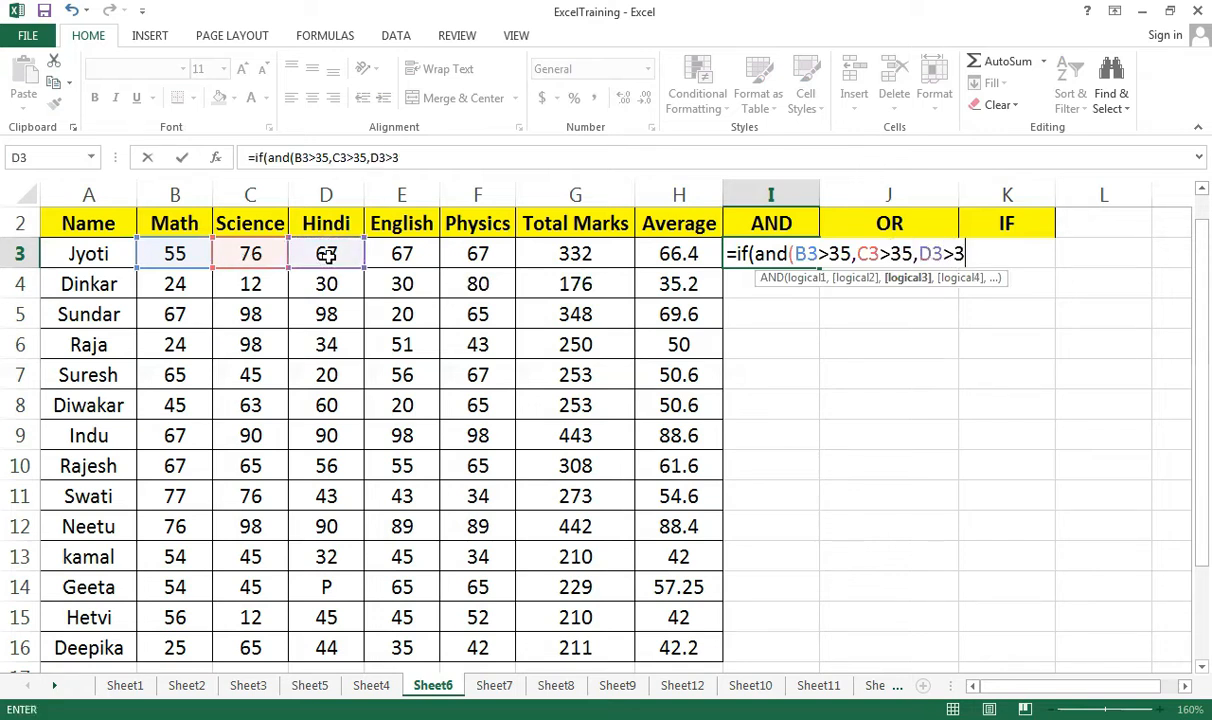
pyautogui.write(',')
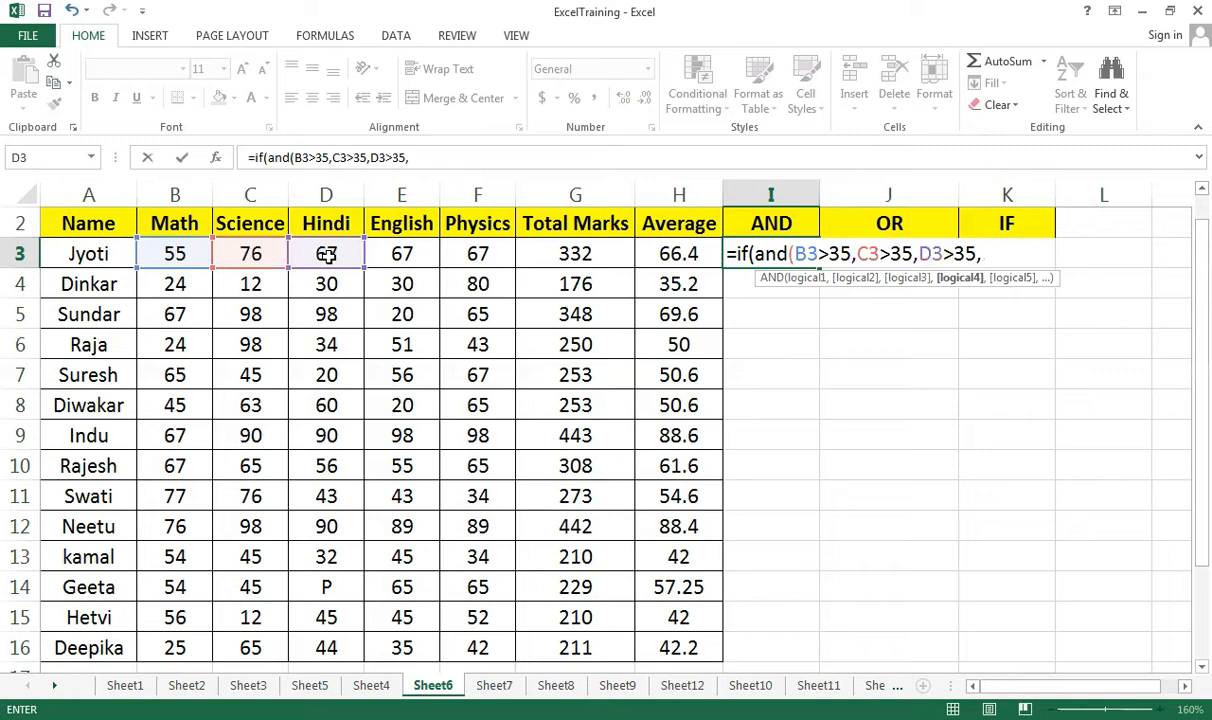
pyautogui.click(406, 254)
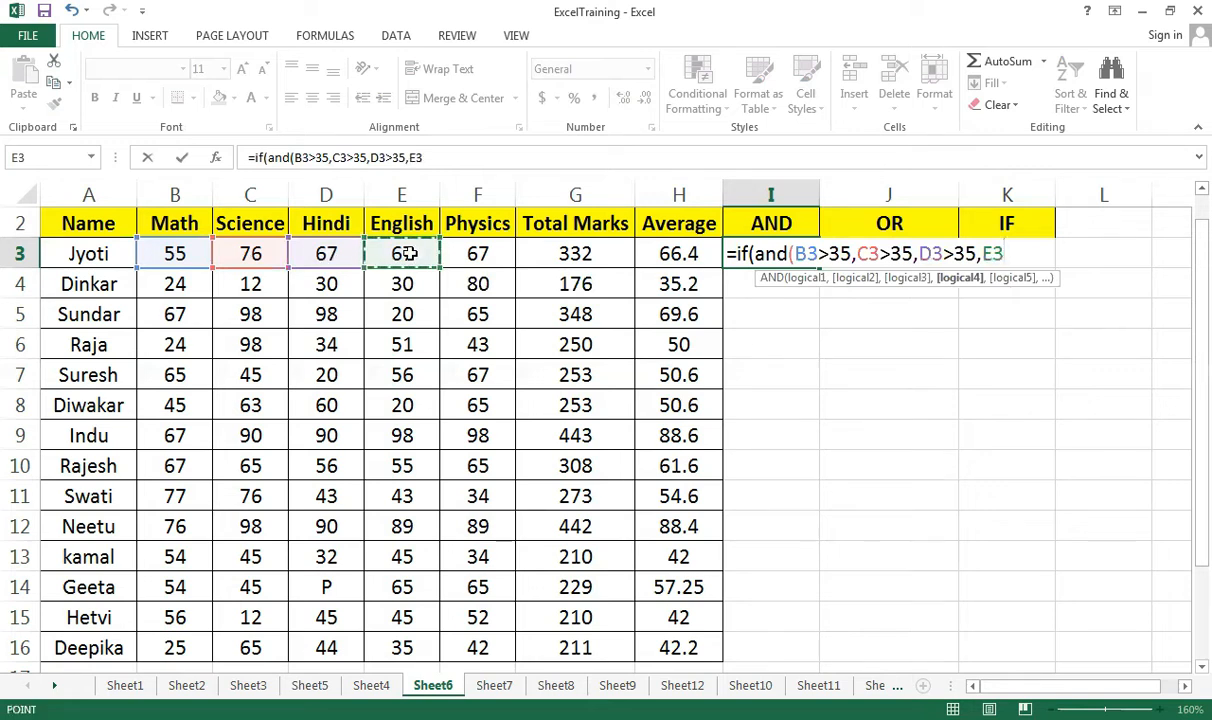
pyautogui.write('>35')
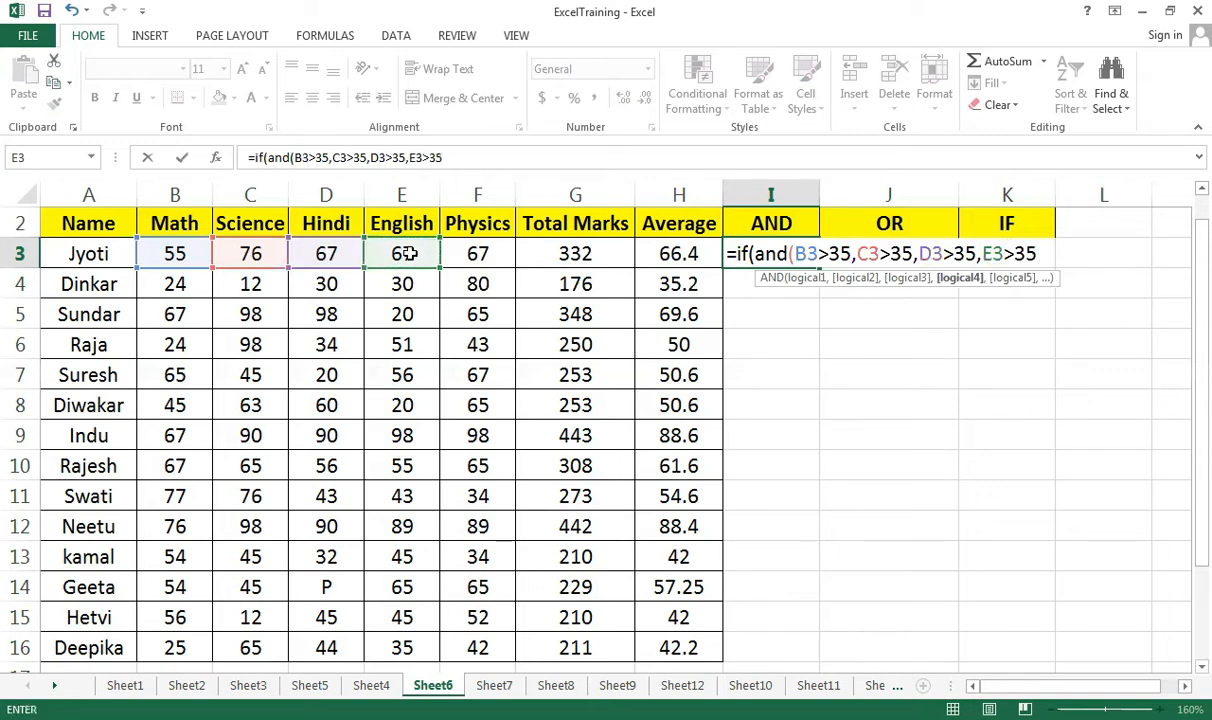
pyautogui.write(',')
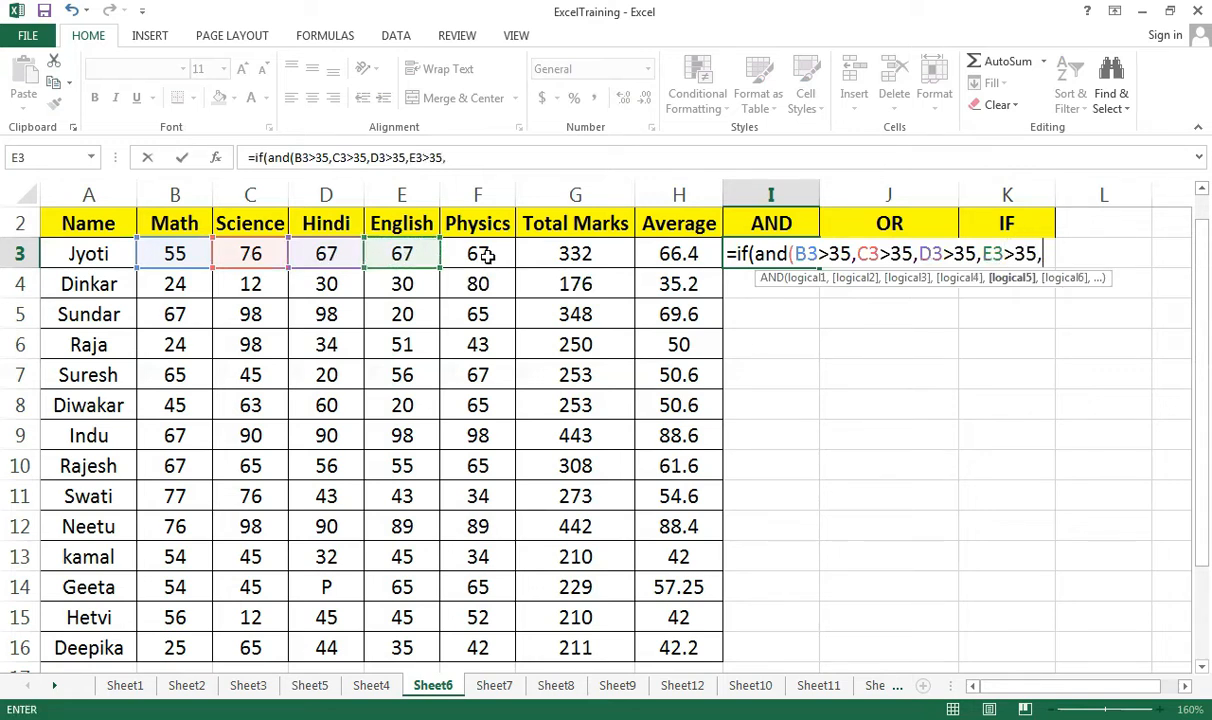
pyautogui.click(484, 256)
pyautogui.write('>')
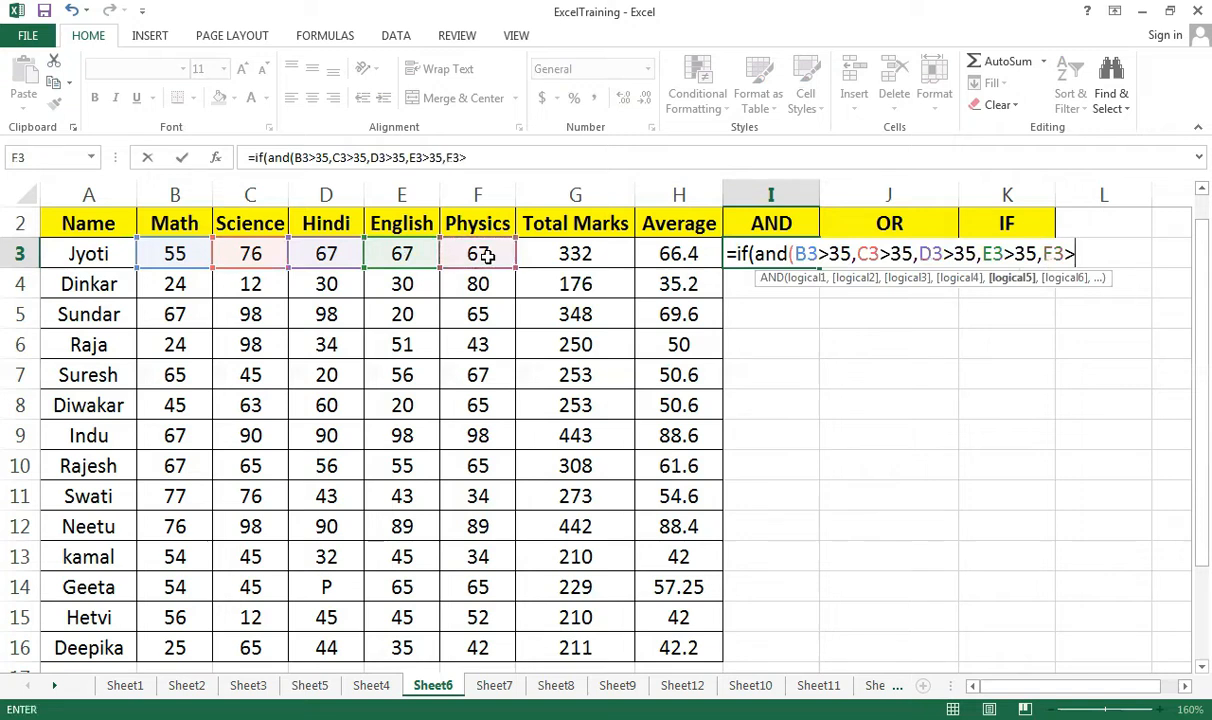
pyautogui.write('35)')
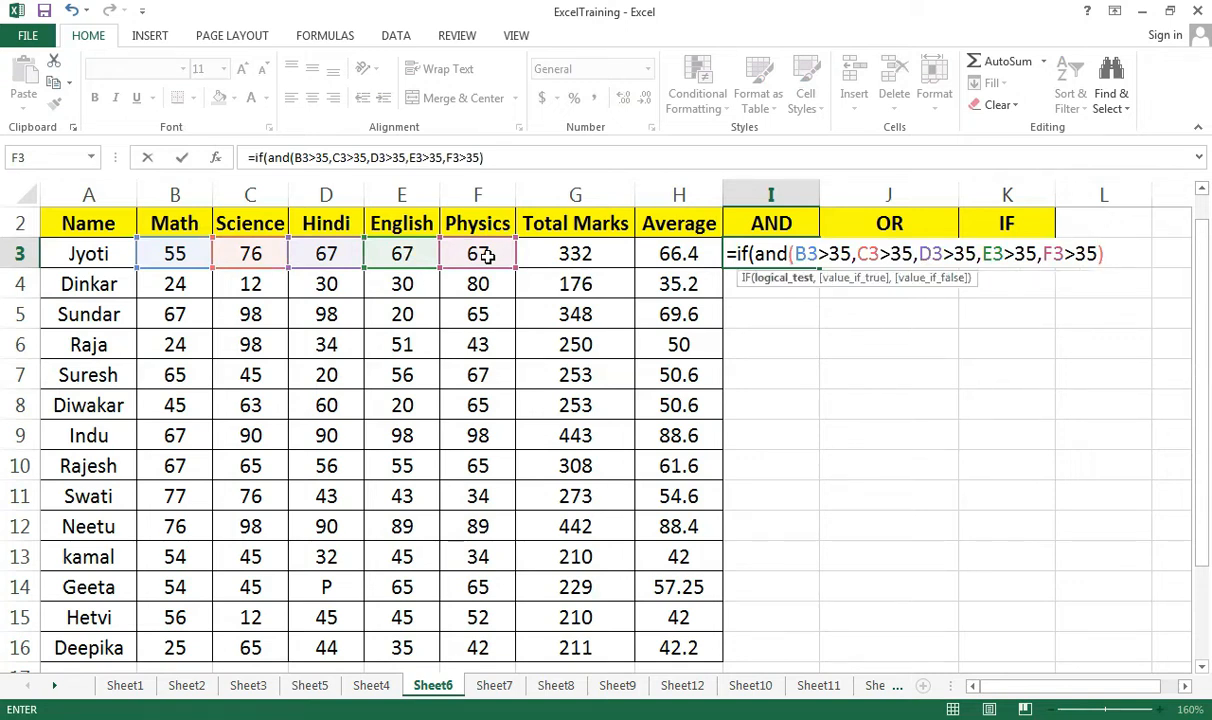
# Complete the IF formula in I3 with "Pass" as the true value and "Fail" as the false value
pyautogui.write(',')
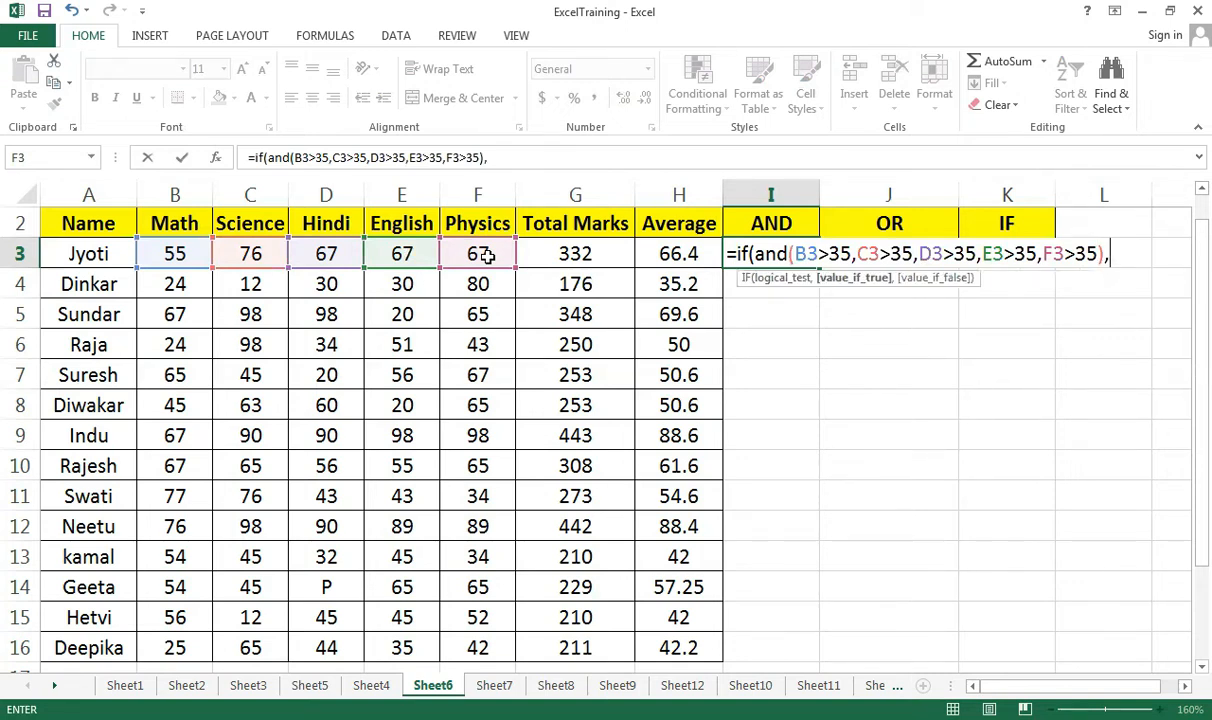
pyautogui.write('"Pass"')
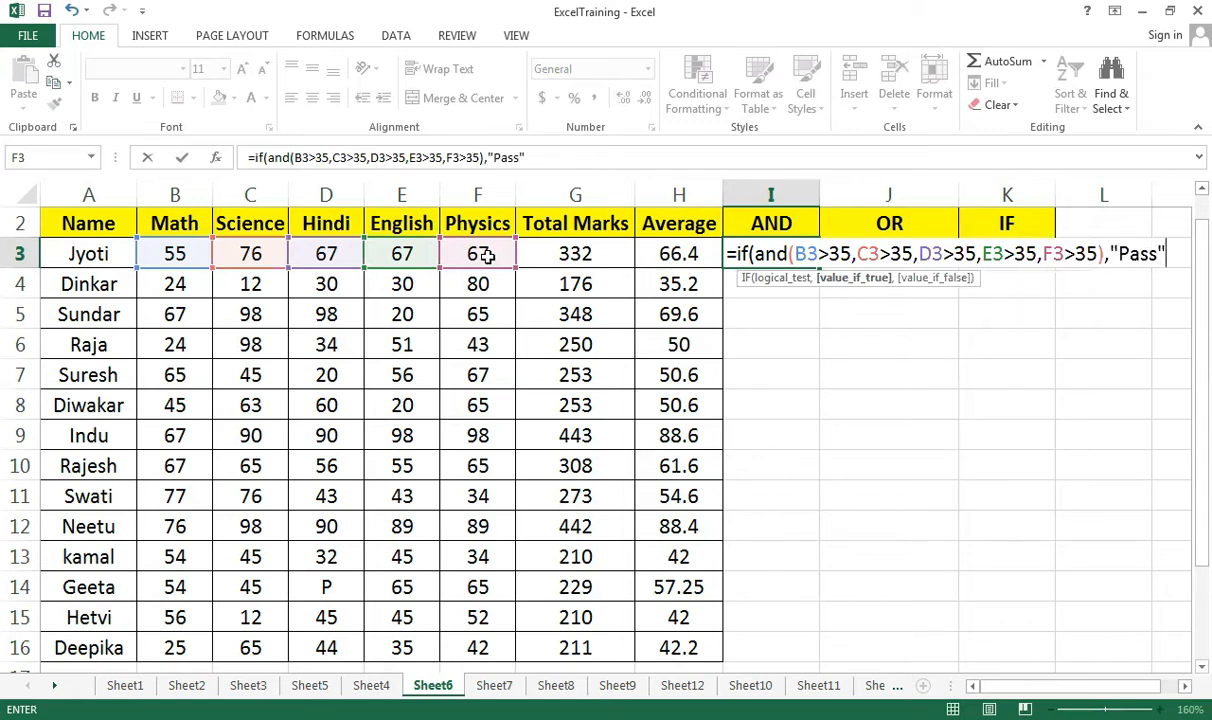
pyautogui.write(',')
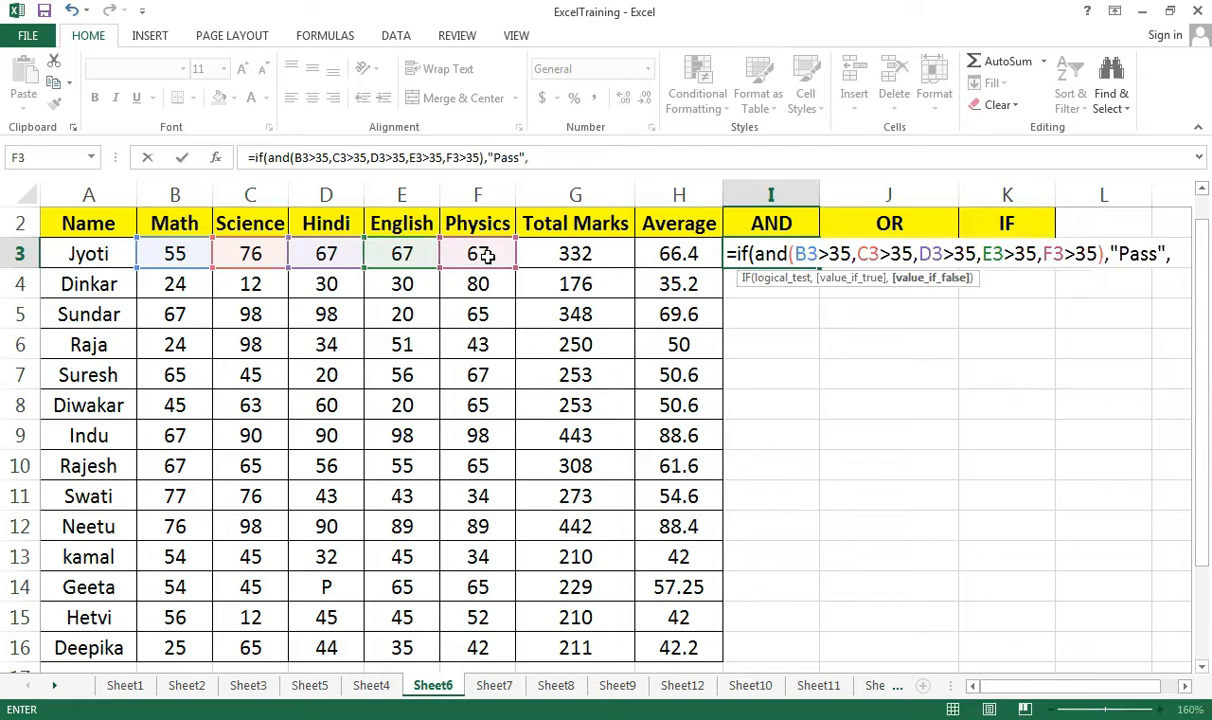
pyautogui.write('"Fail"')
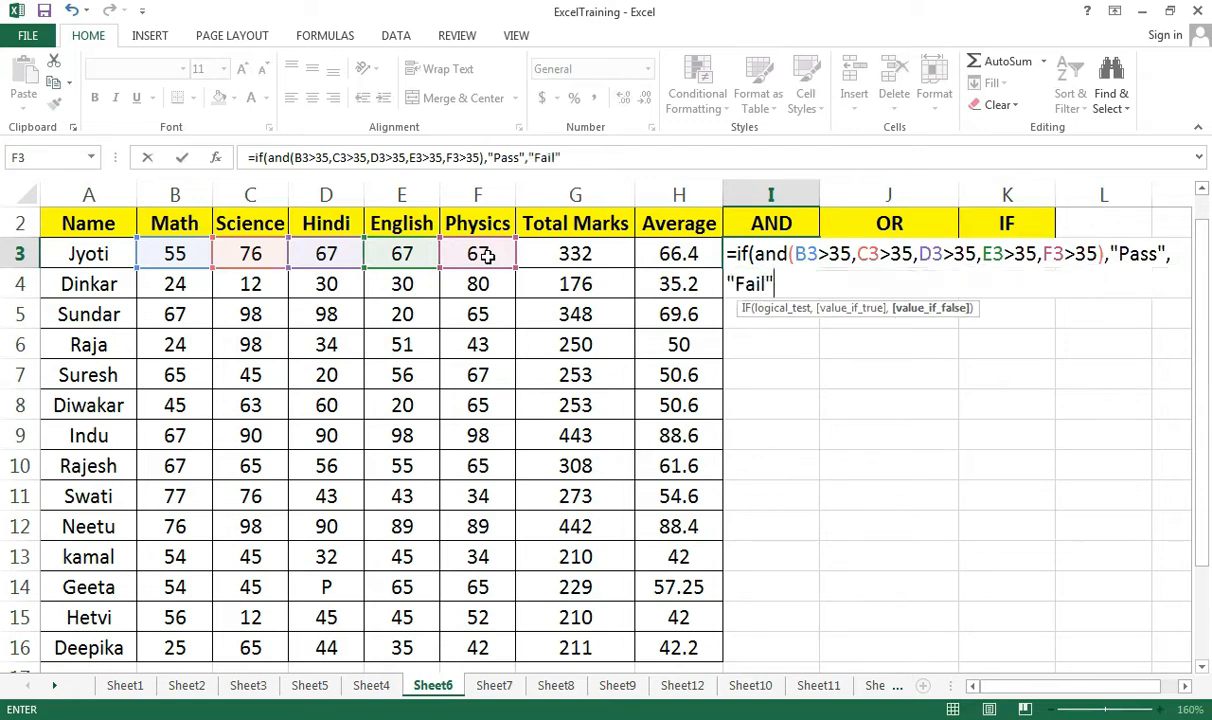
pyautogui.write(')')
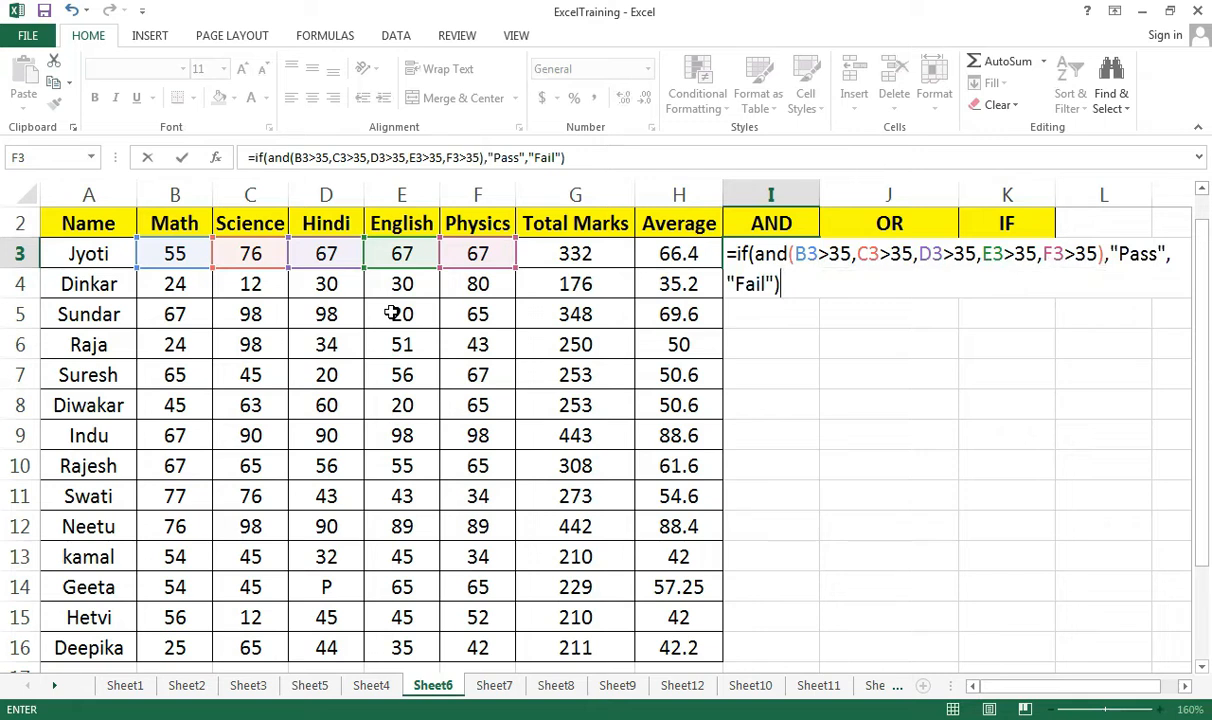
pyautogui.press('Return')
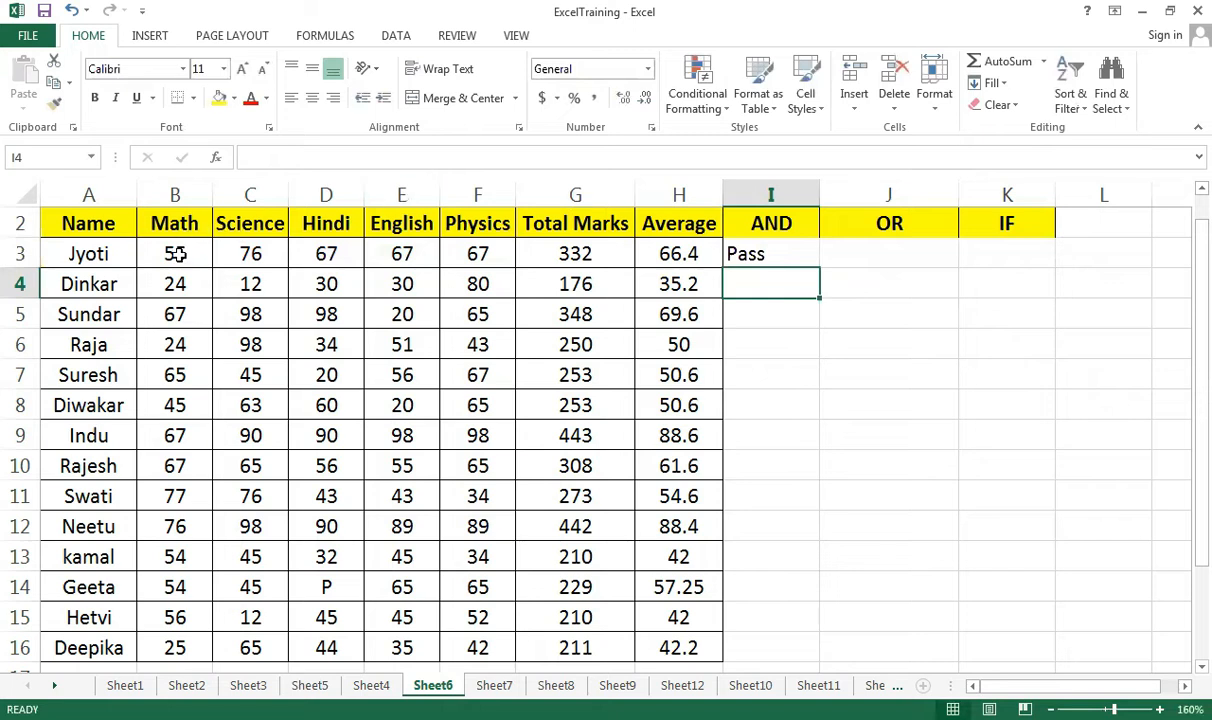
# Fill the I3 formula down the AND column to I16 and center the results horizontally
pyautogui.click(793, 256)
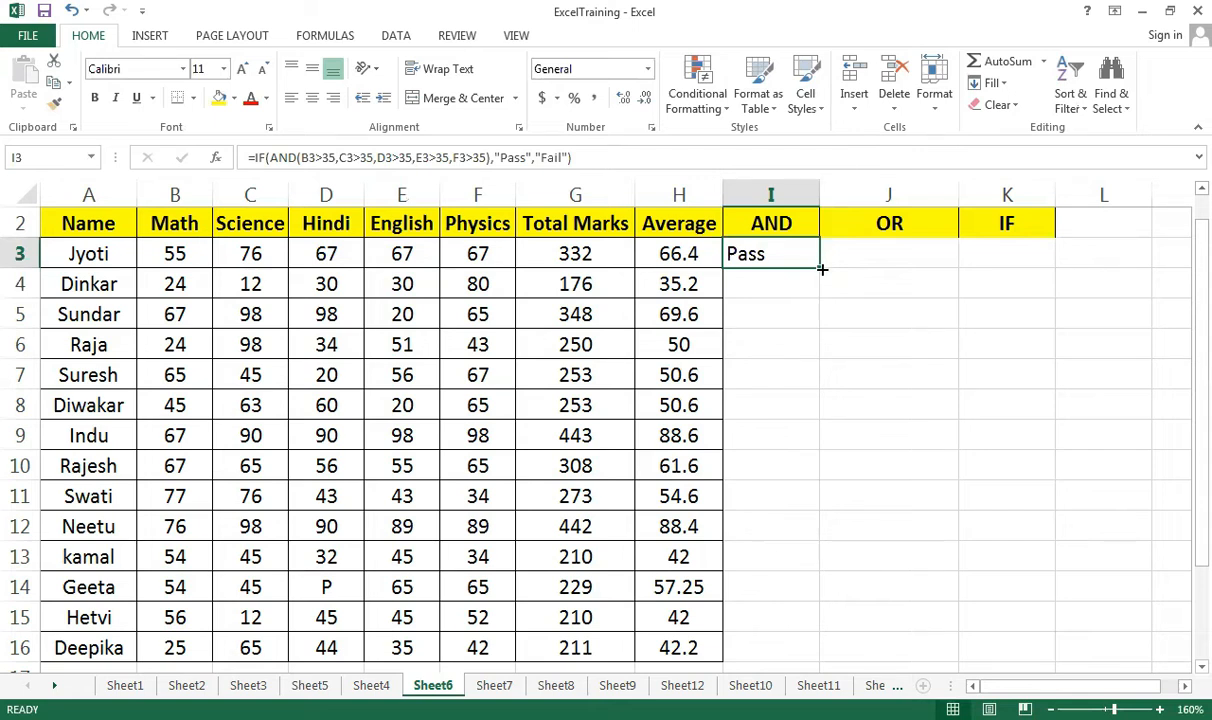
pyautogui.moveTo(820, 269); pyautogui.dragTo(817, 652)
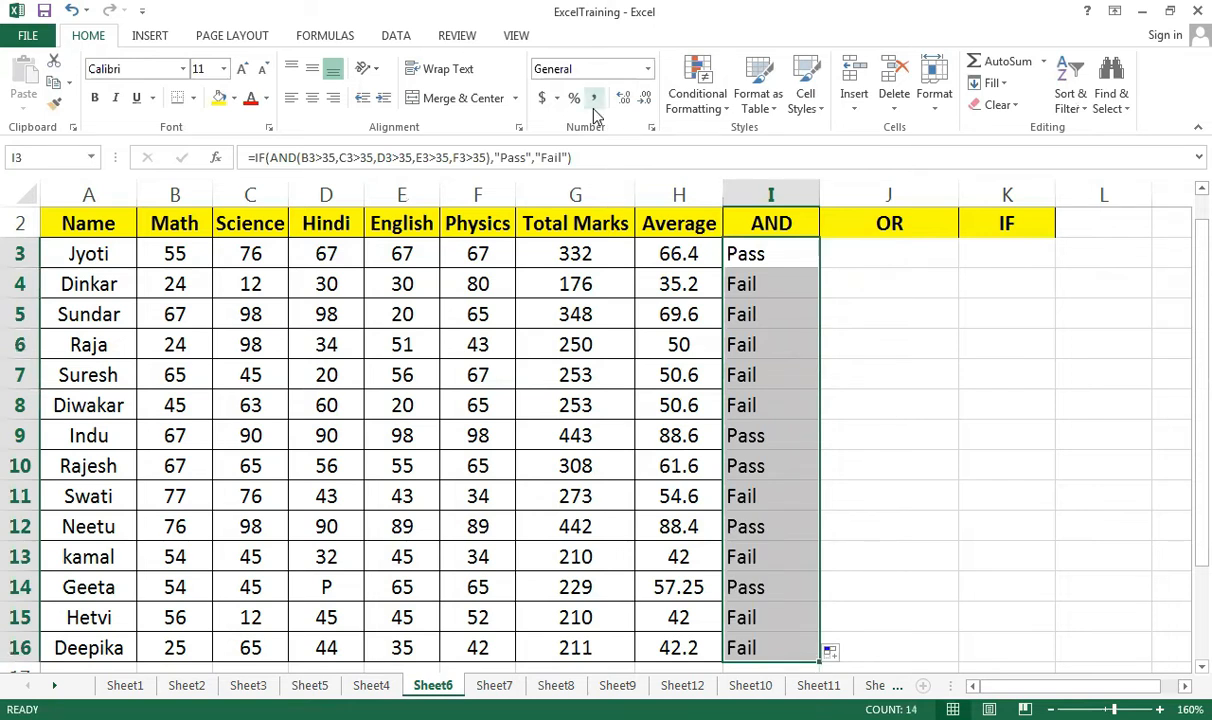
pyautogui.click(312, 98)
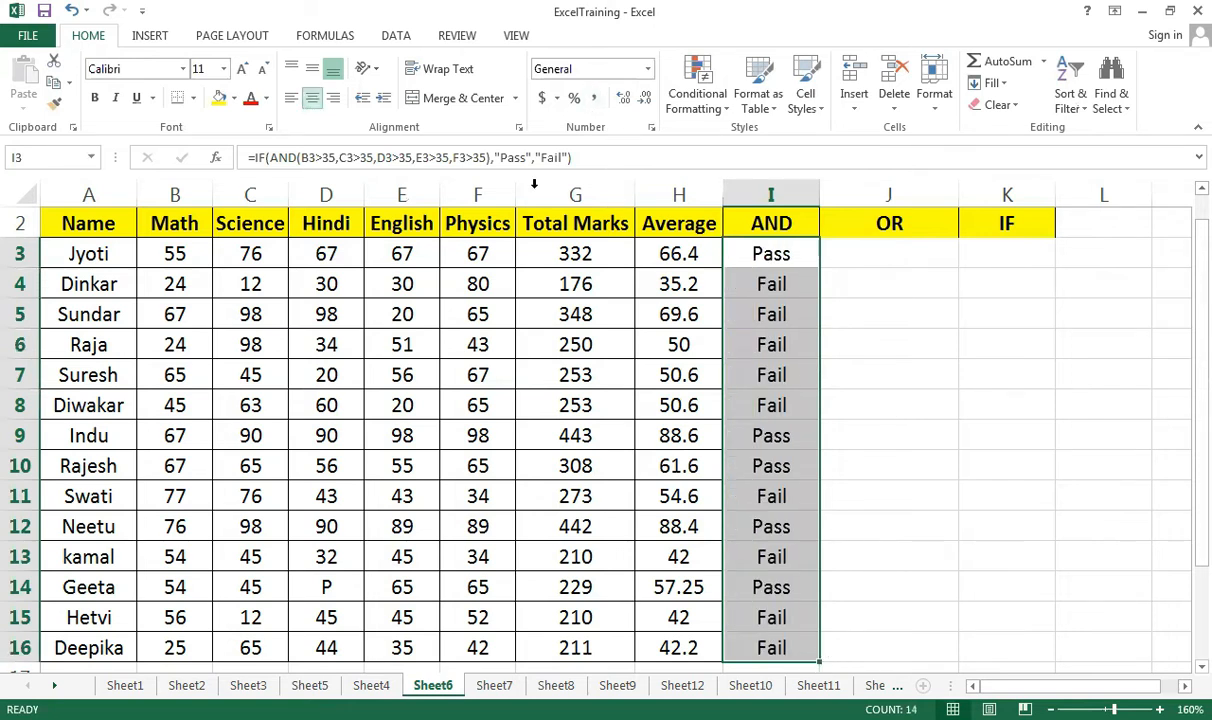
pyautogui.click(868, 345)
pyautogui.click(405, 284)
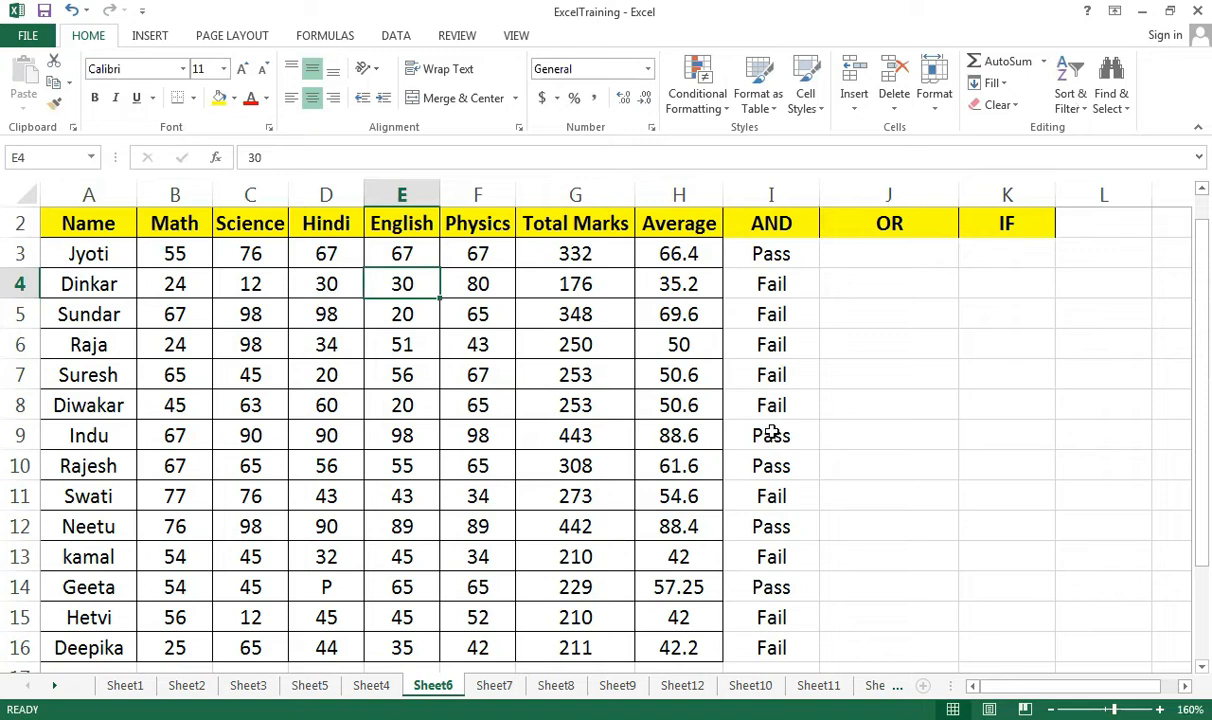
pyautogui.click(773, 225)
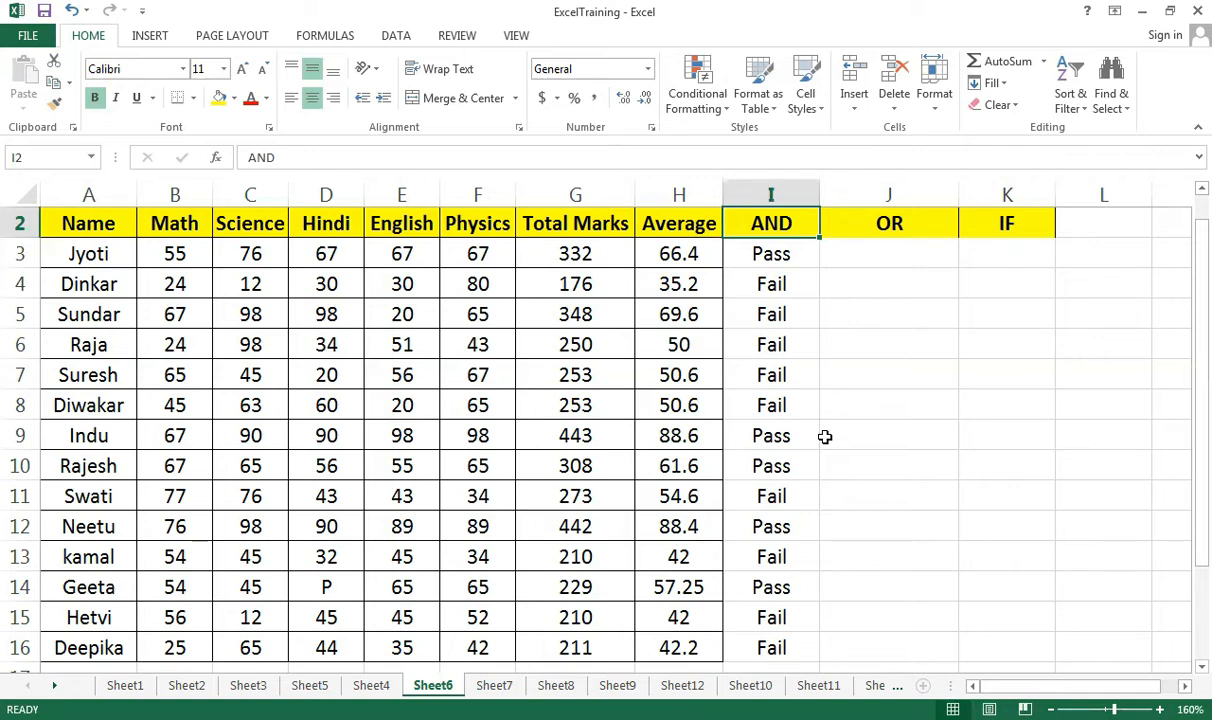
pyautogui.click(864, 259)
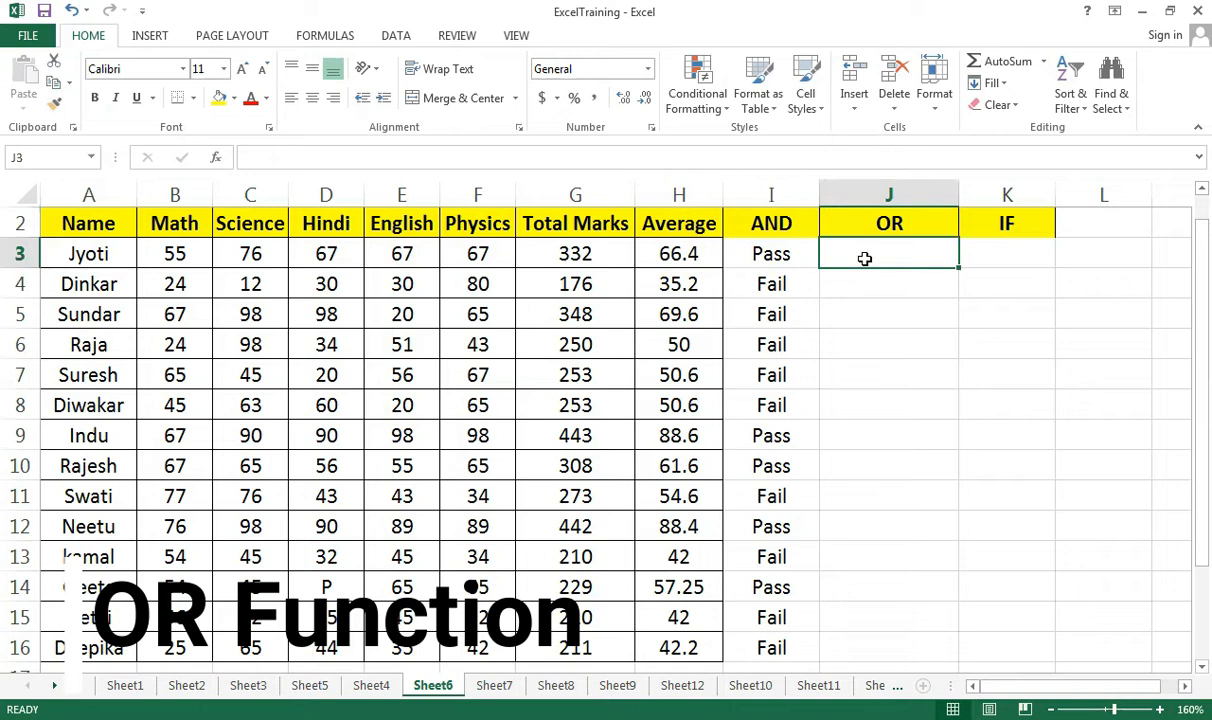
pyautogui.click(357, 253)
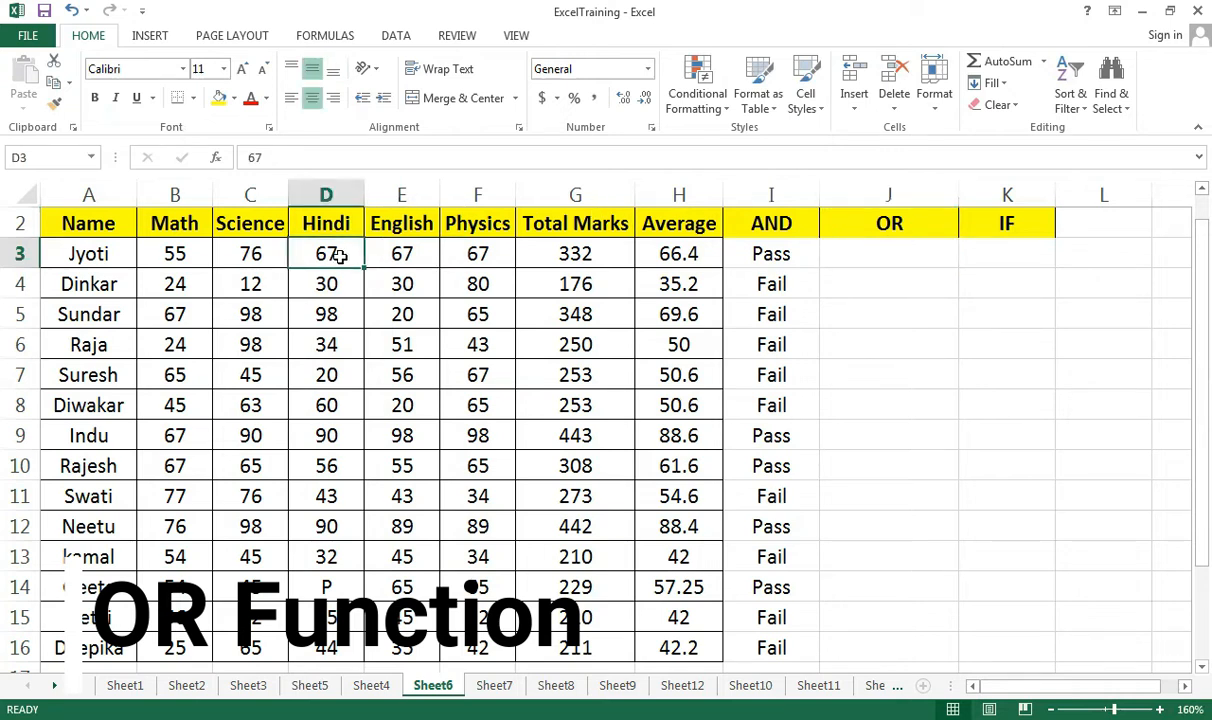
pyautogui.click(413, 259)
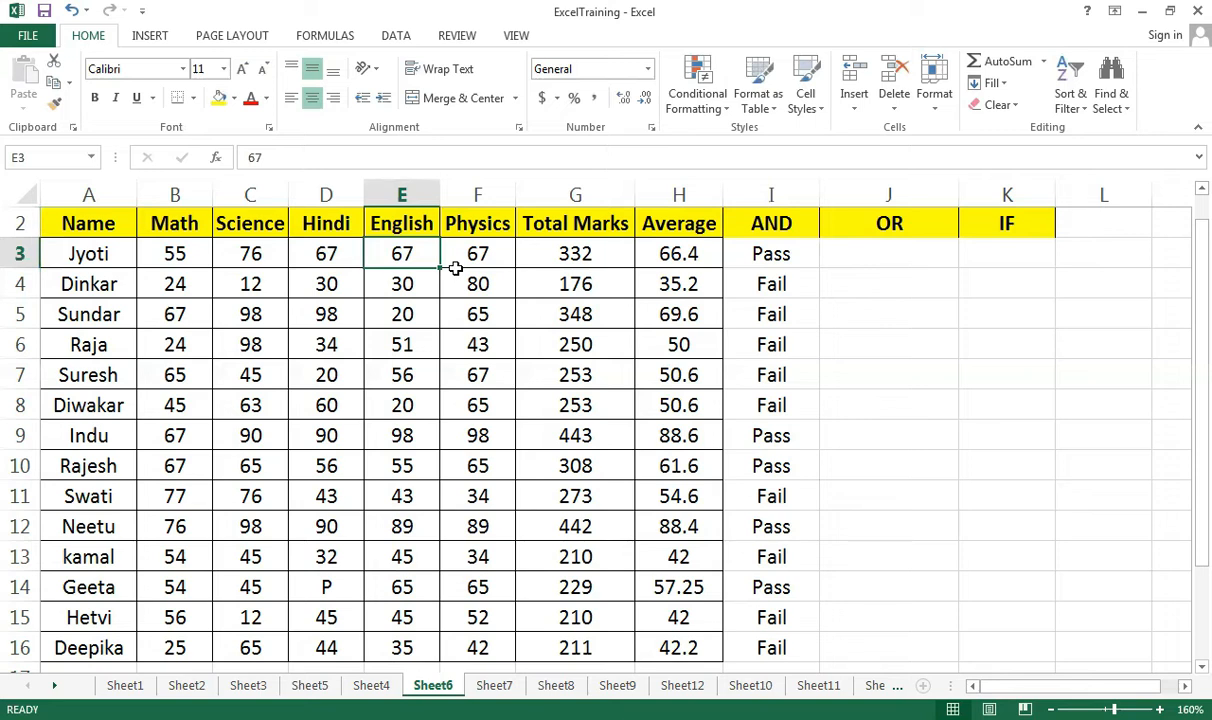
# Begin an IF formula in J3 with a nested OR that tests D3<35 and E3<35 for the Hindi and English marks
pyautogui.click(904, 255)
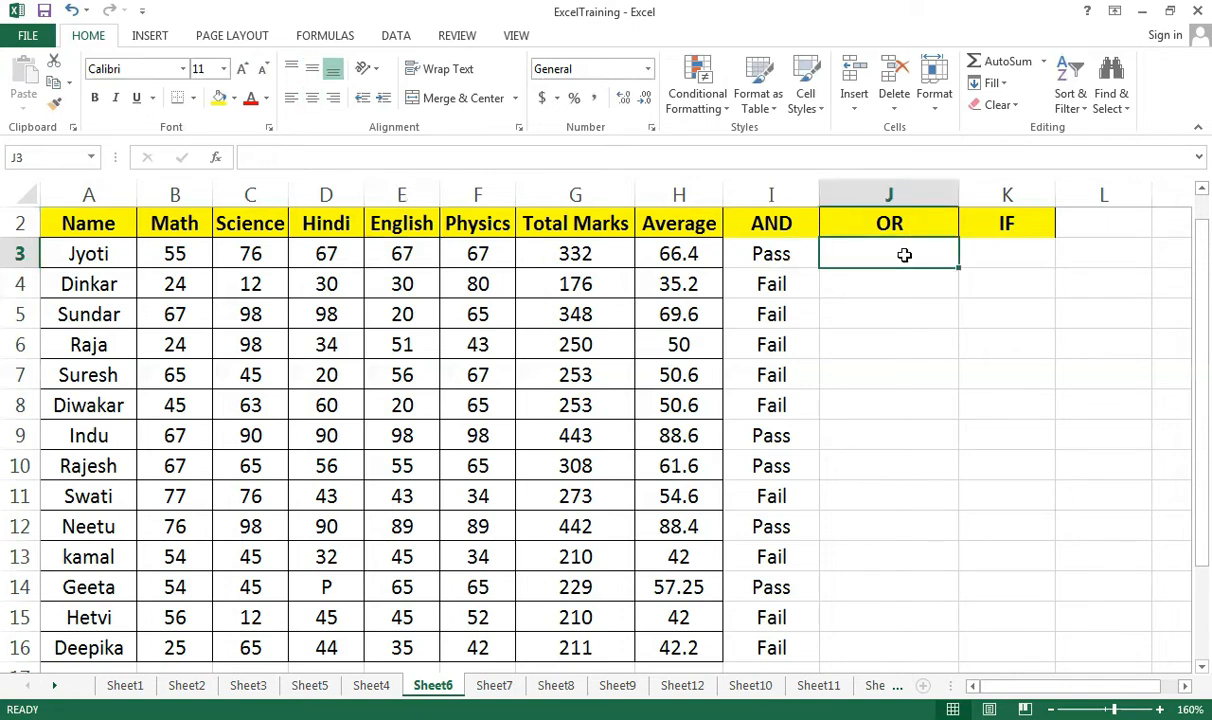
pyautogui.write('=')
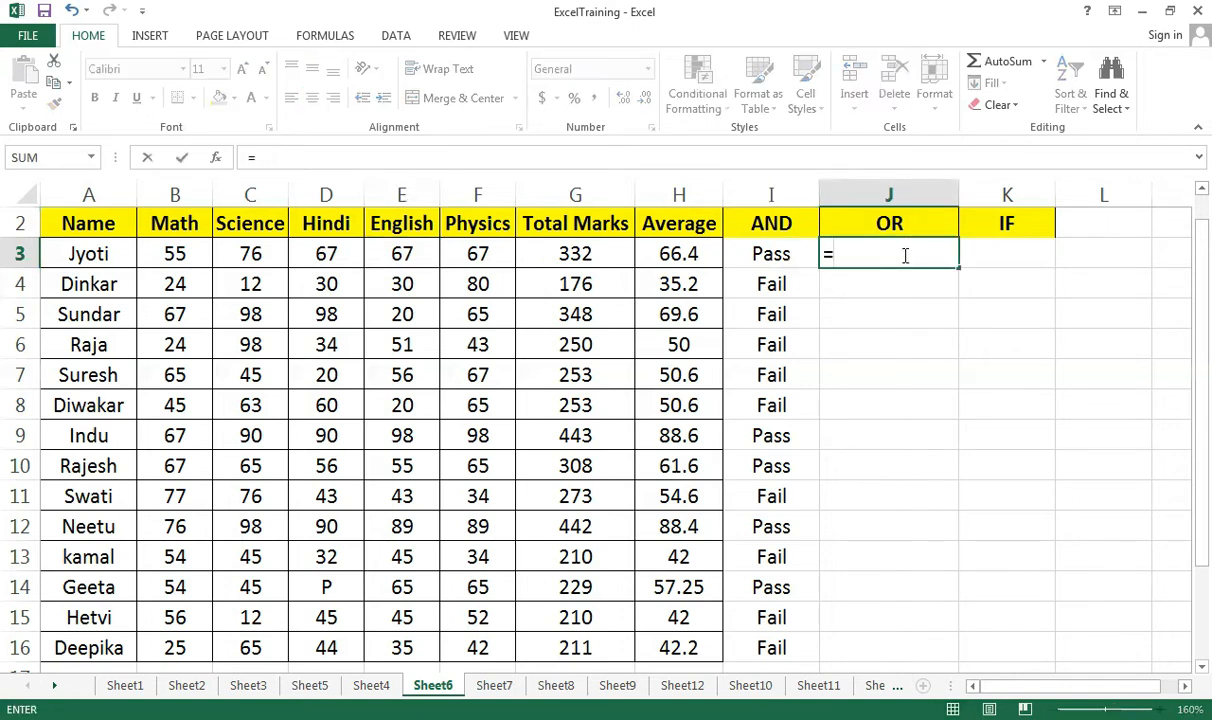
pyautogui.write('if')
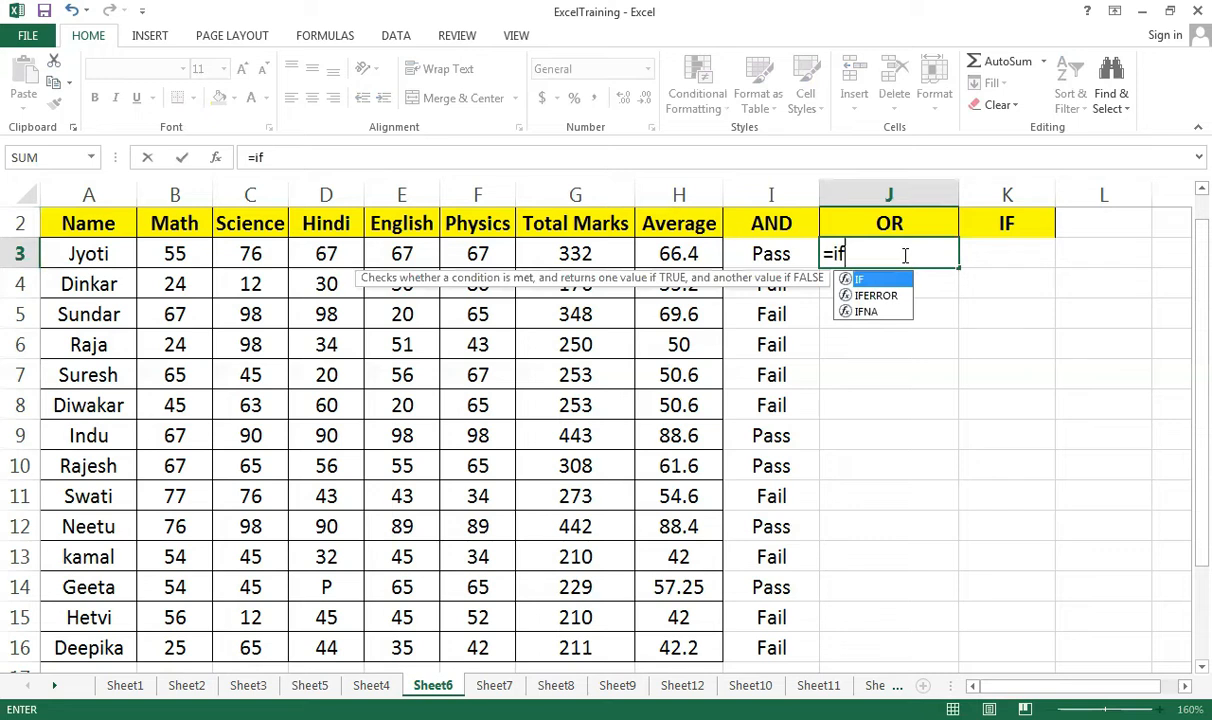
pyautogui.write('(or')
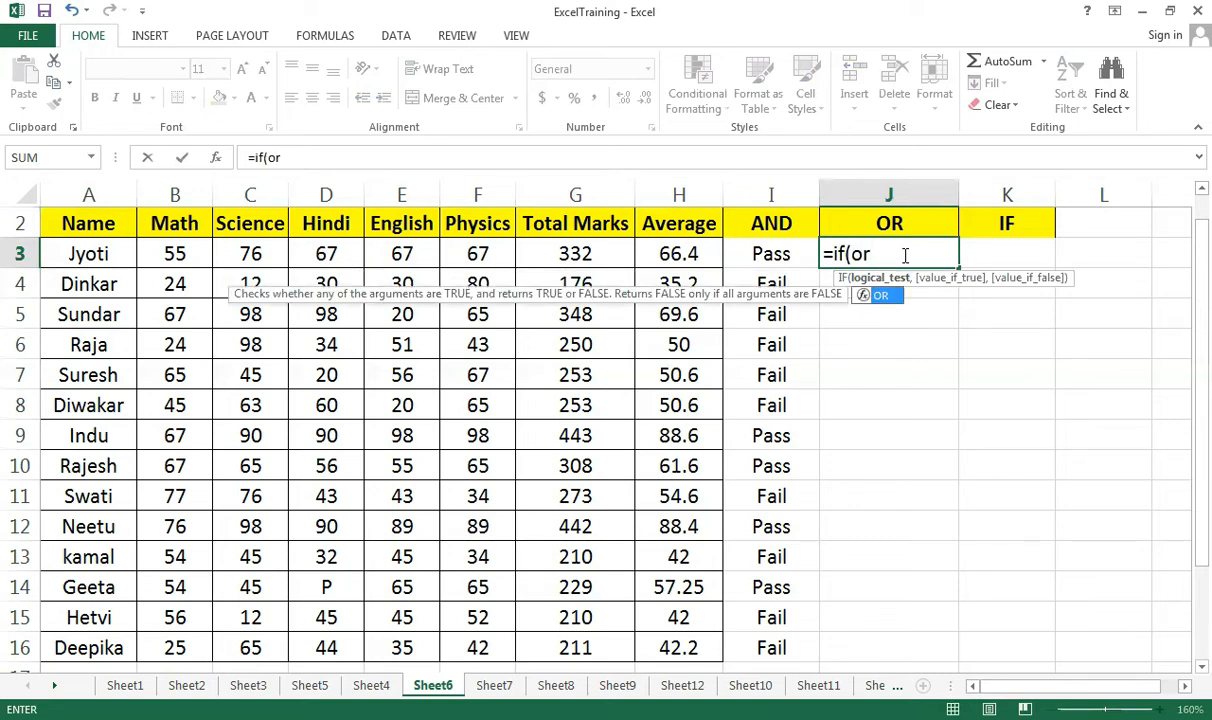
pyautogui.write('(')
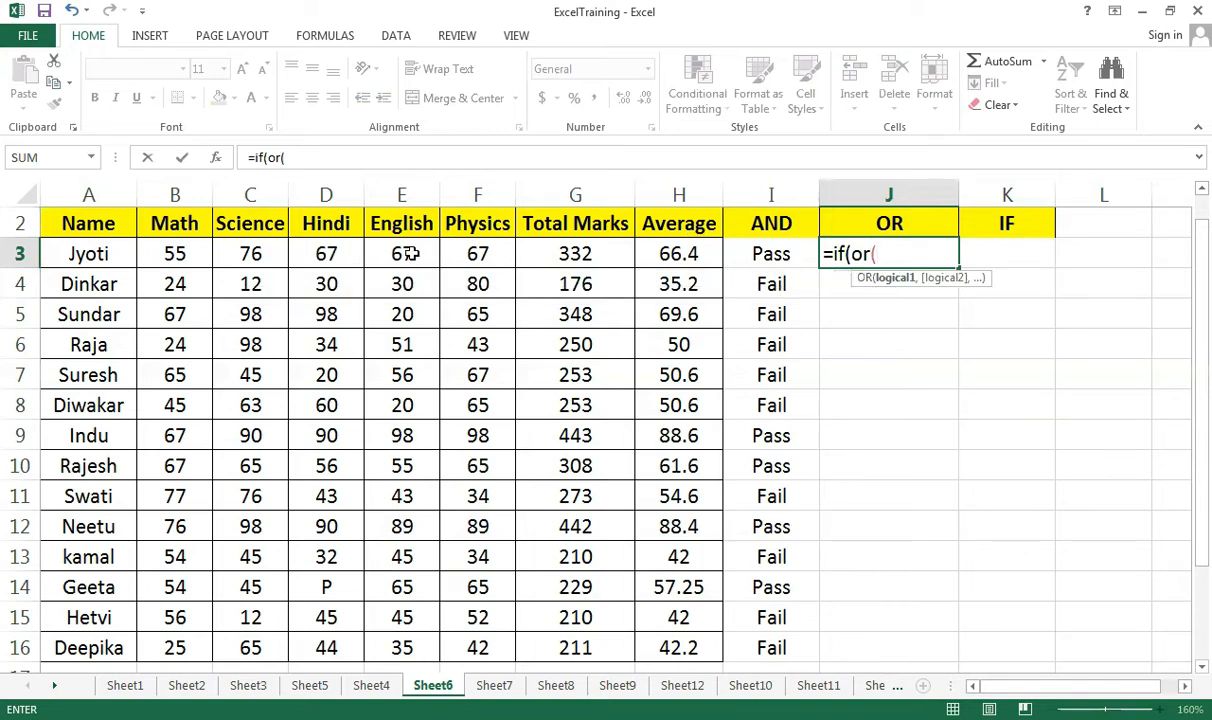
pyautogui.click(326, 254)
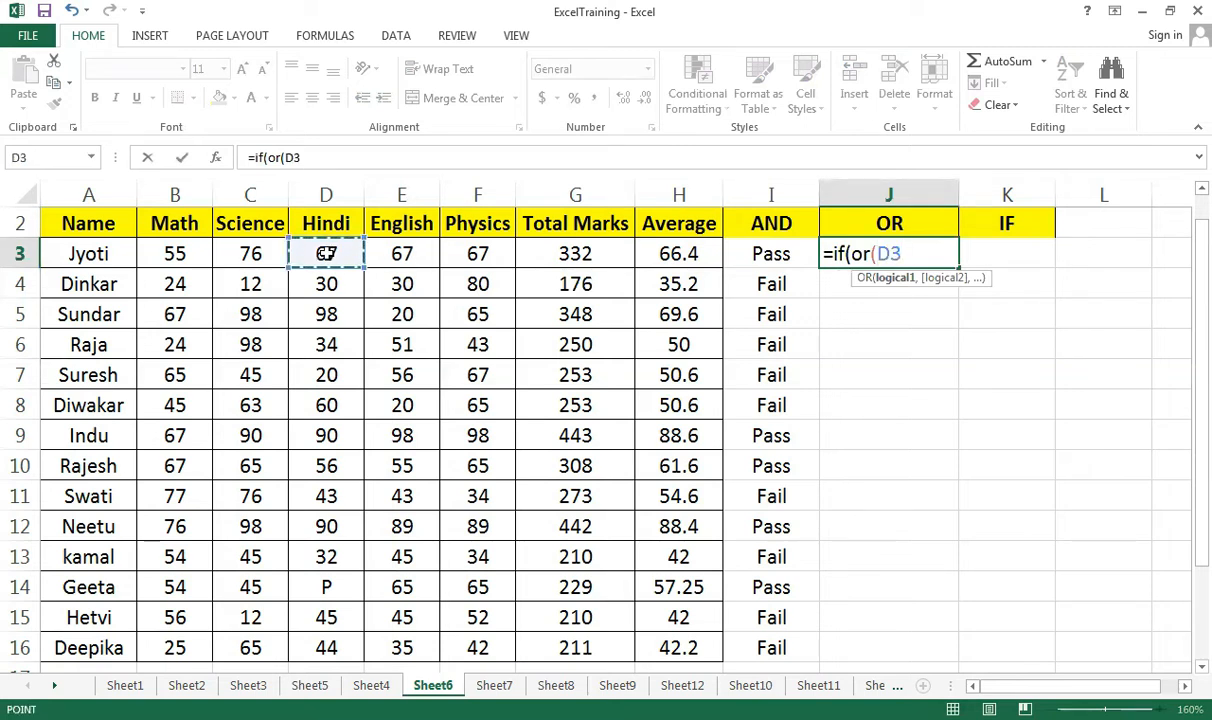
pyautogui.write('<35')
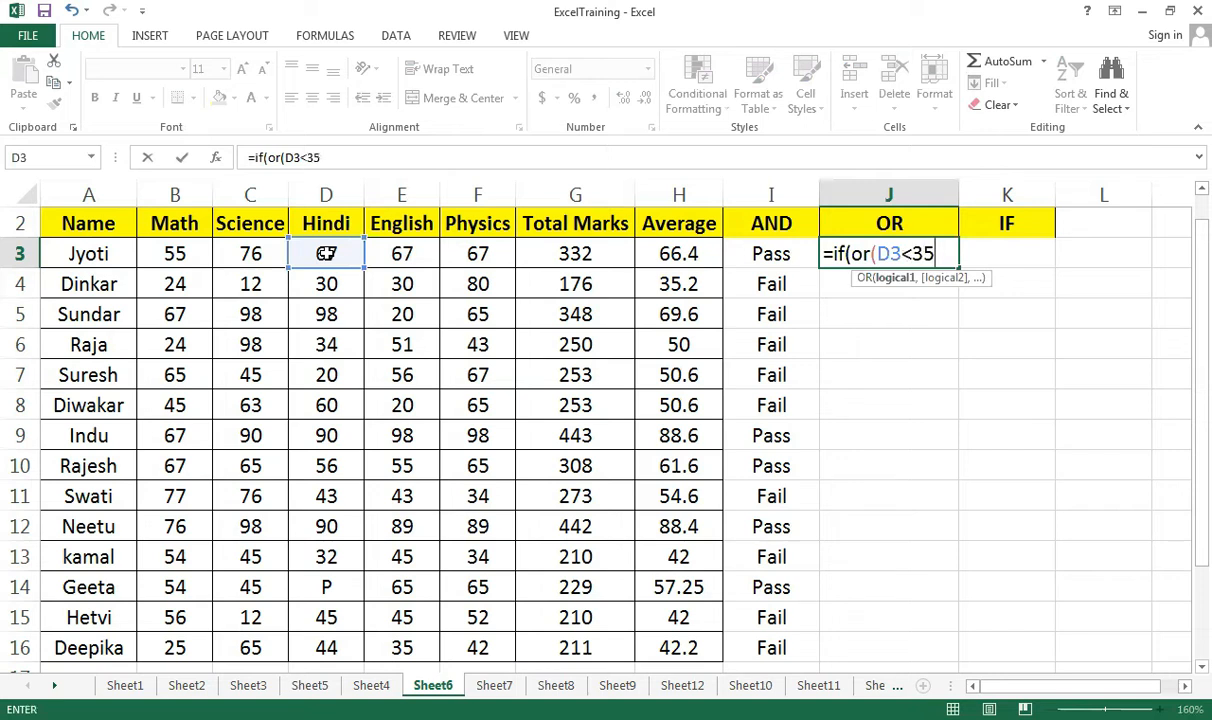
pyautogui.write(',')
pyautogui.click(385, 258)
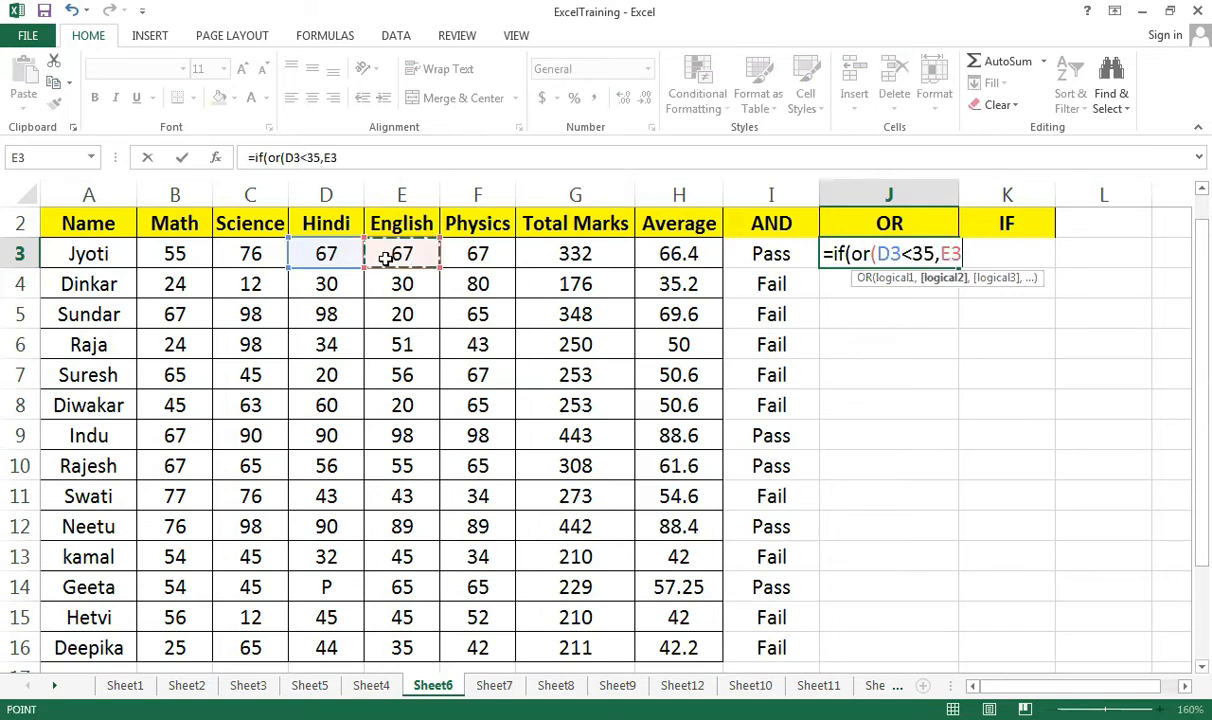
pyautogui.write('<35')
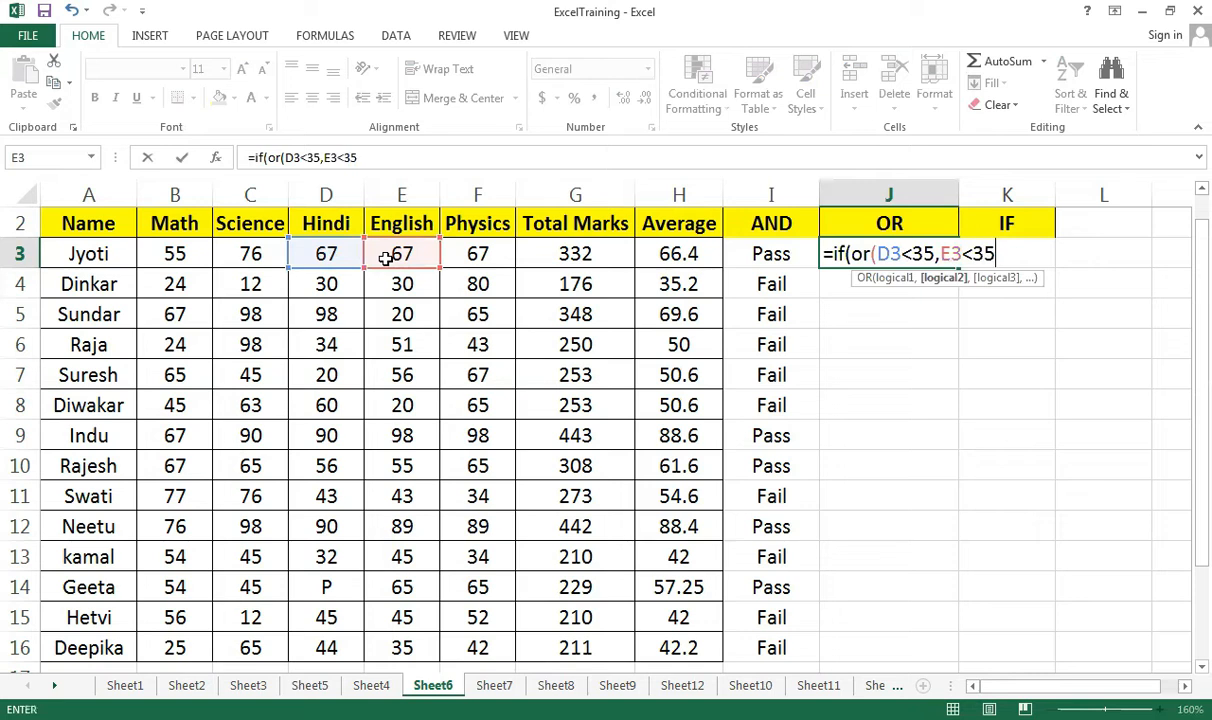
pyautogui.write(')')
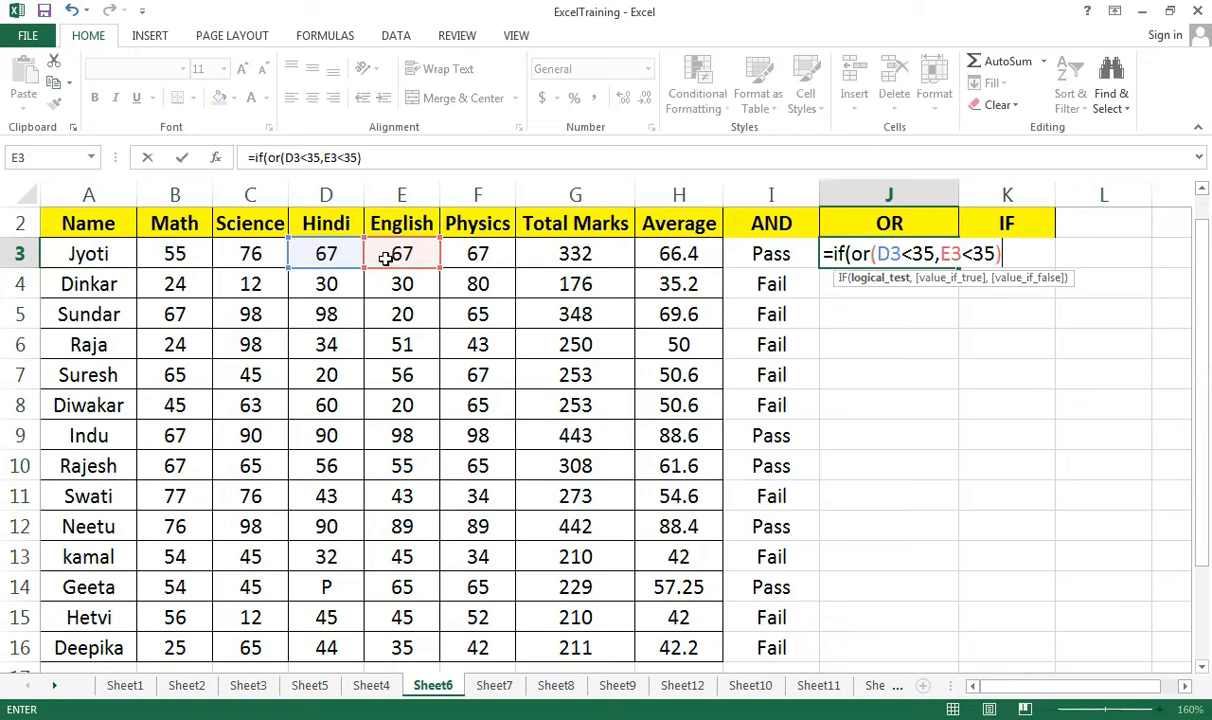
# Complete the IF formula in J3 with "Fail" as the true value and "Pass" as the false value
pyautogui.write('"')
pyautogui.press('BackSpace')
pyautogui.write(',"Fail')
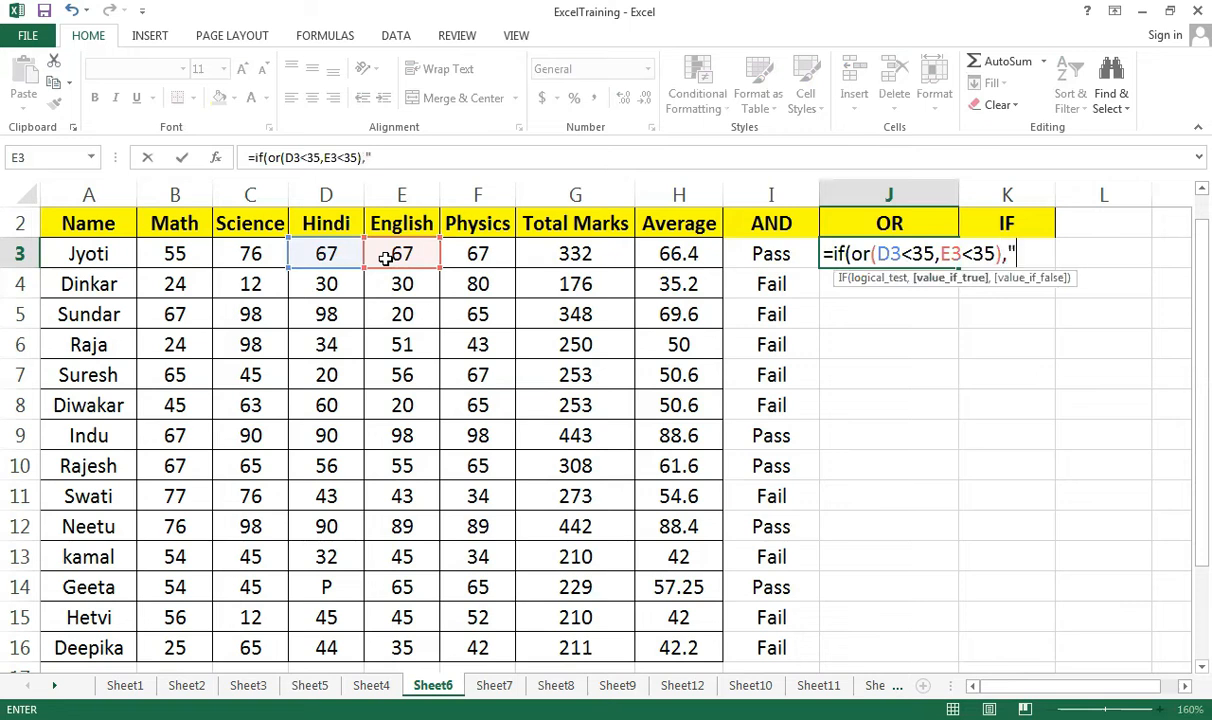
pyautogui.write('",')
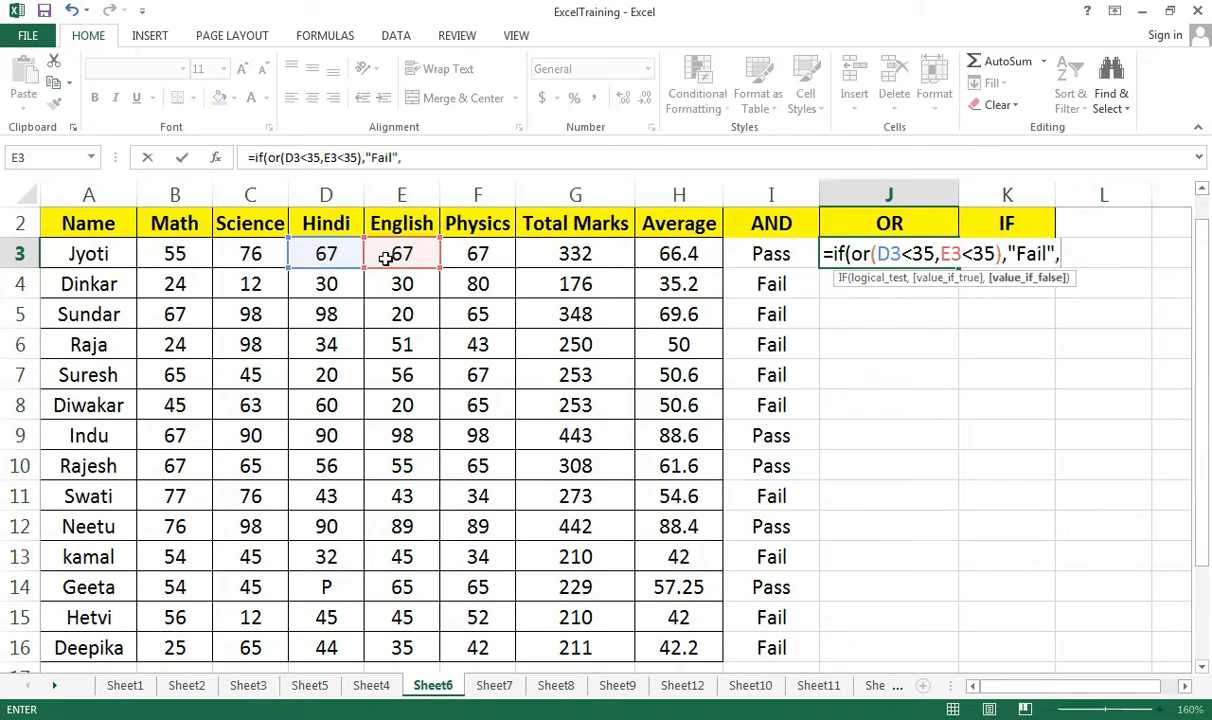
pyautogui.write('"Pass")')
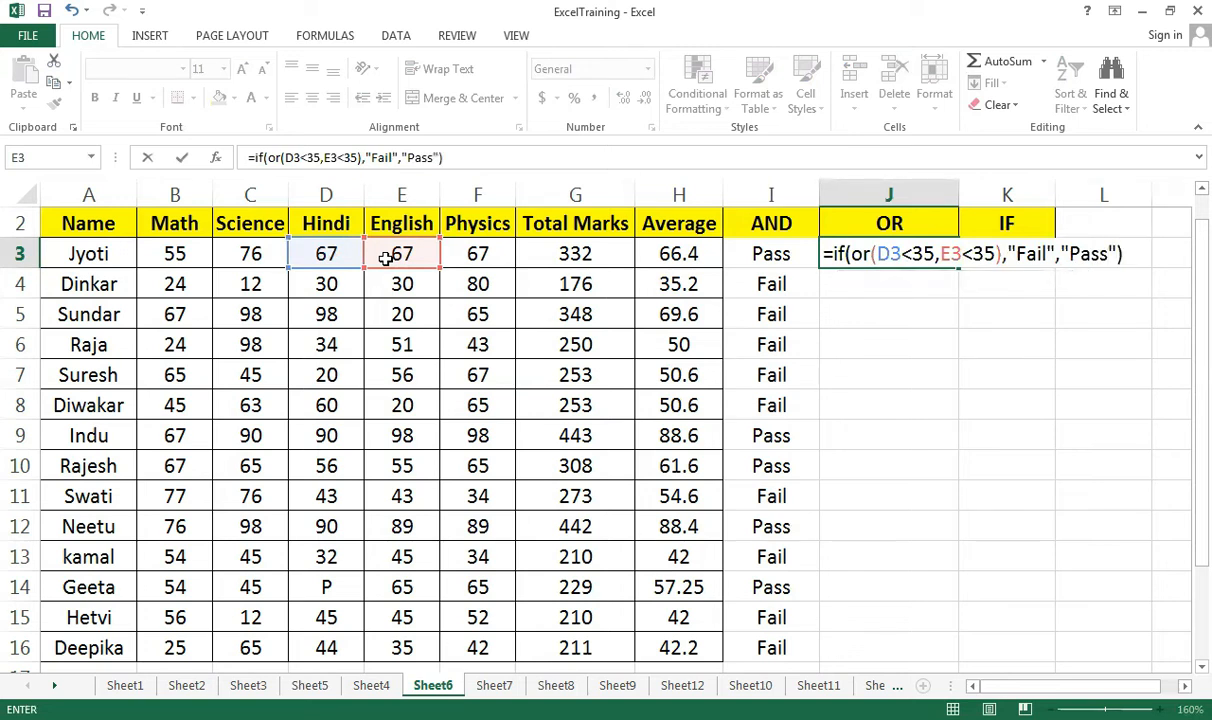
pyautogui.press('Return')
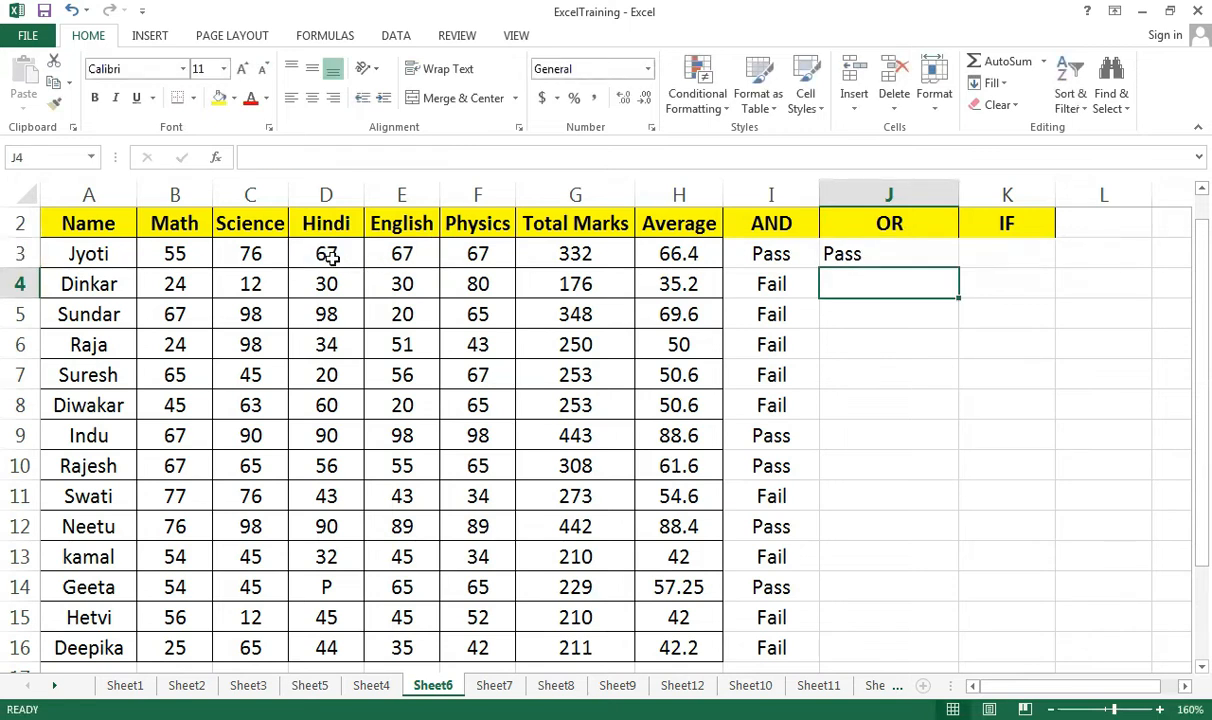
# Fill the J3 formula down the OR column to J16 and center the results horizontally
pyautogui.click(930, 257)
pyautogui.moveTo(958, 268); pyautogui.dragTo(941, 660)
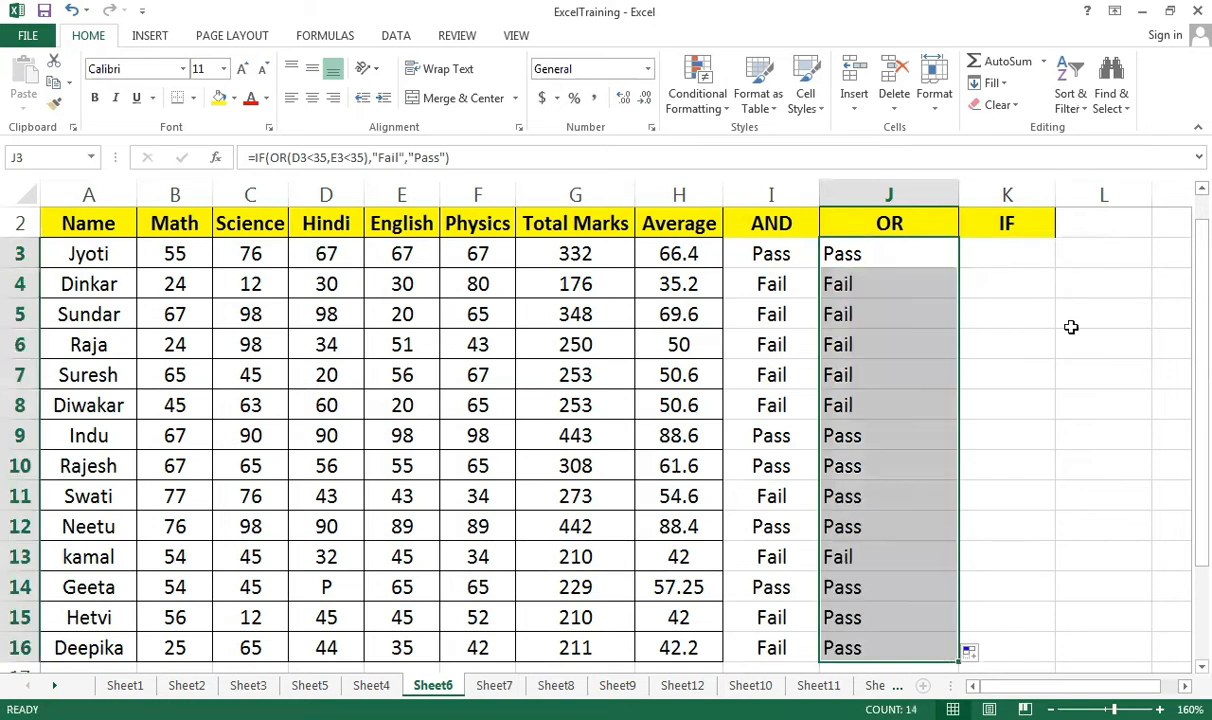
pyautogui.click(312, 99)
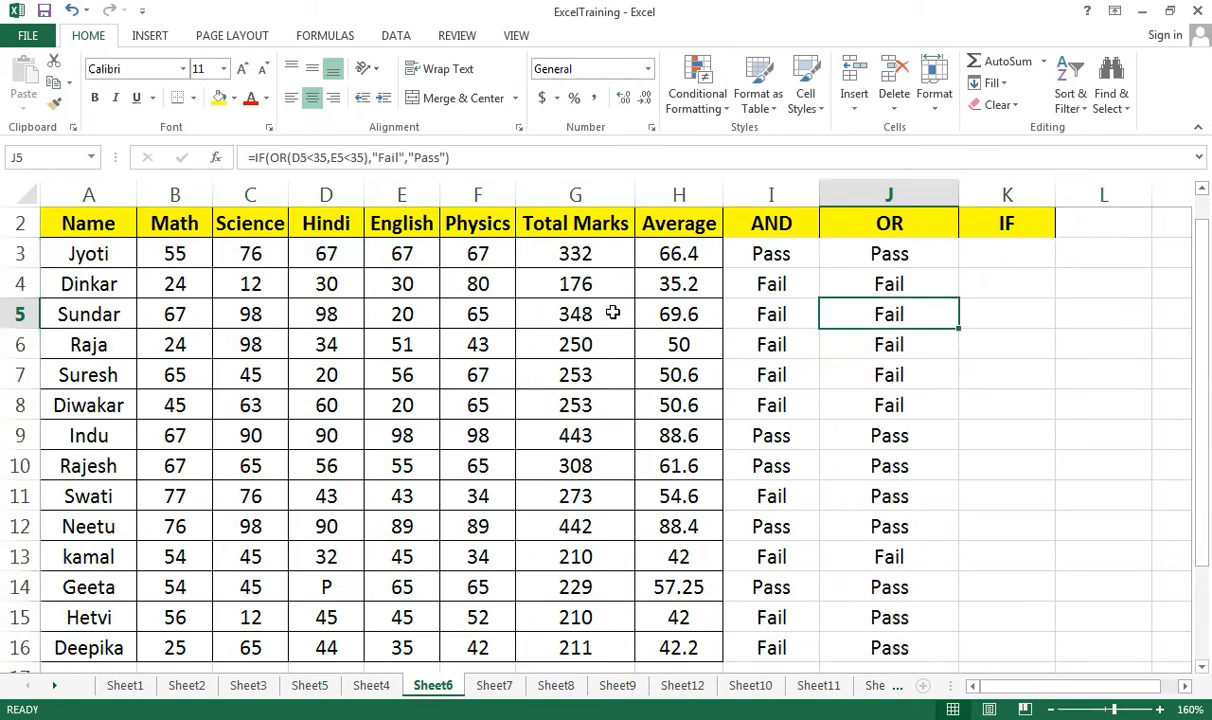
# Check the OR results in rows 5 and 6 against the Hindi and English marks of those rows
pyautogui.click(331, 314)
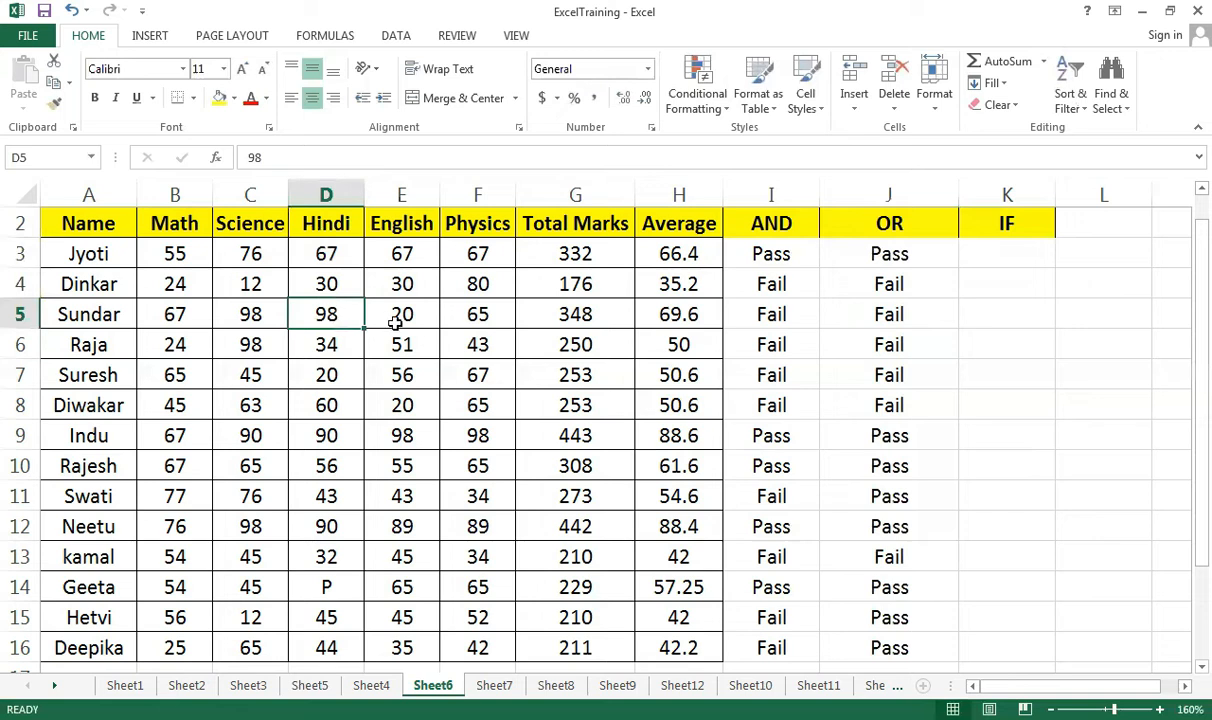
pyautogui.click(395, 320)
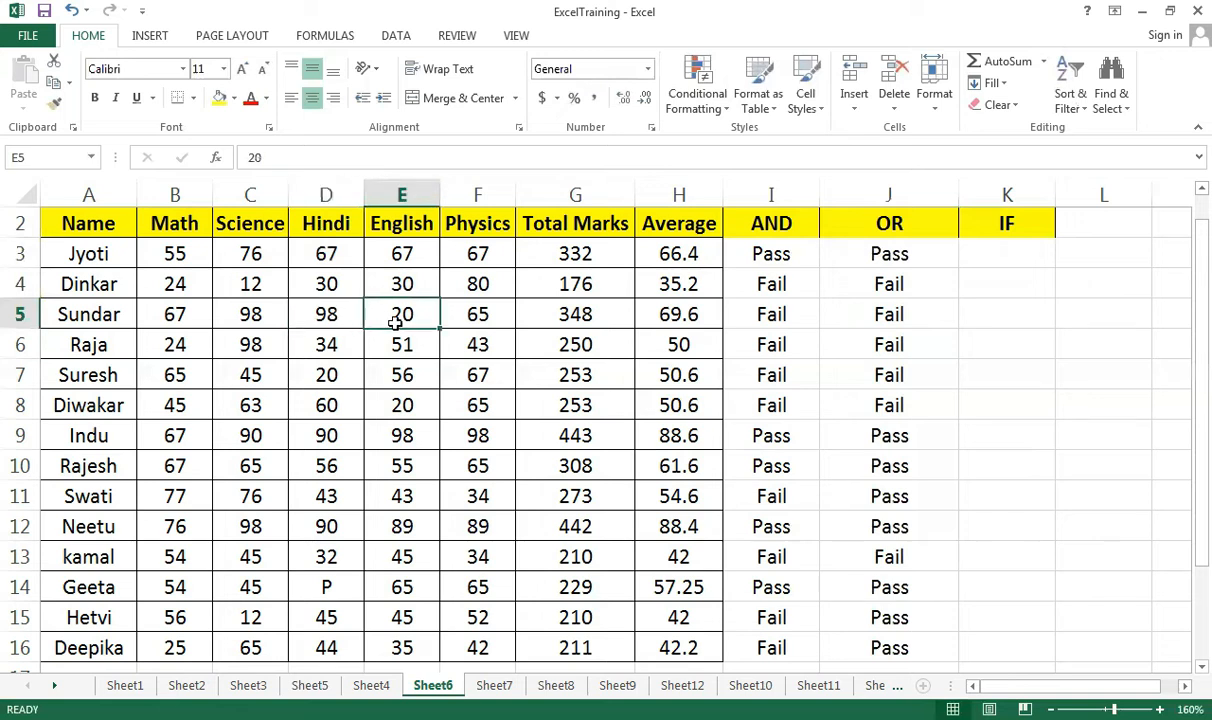
pyautogui.click(901, 311)
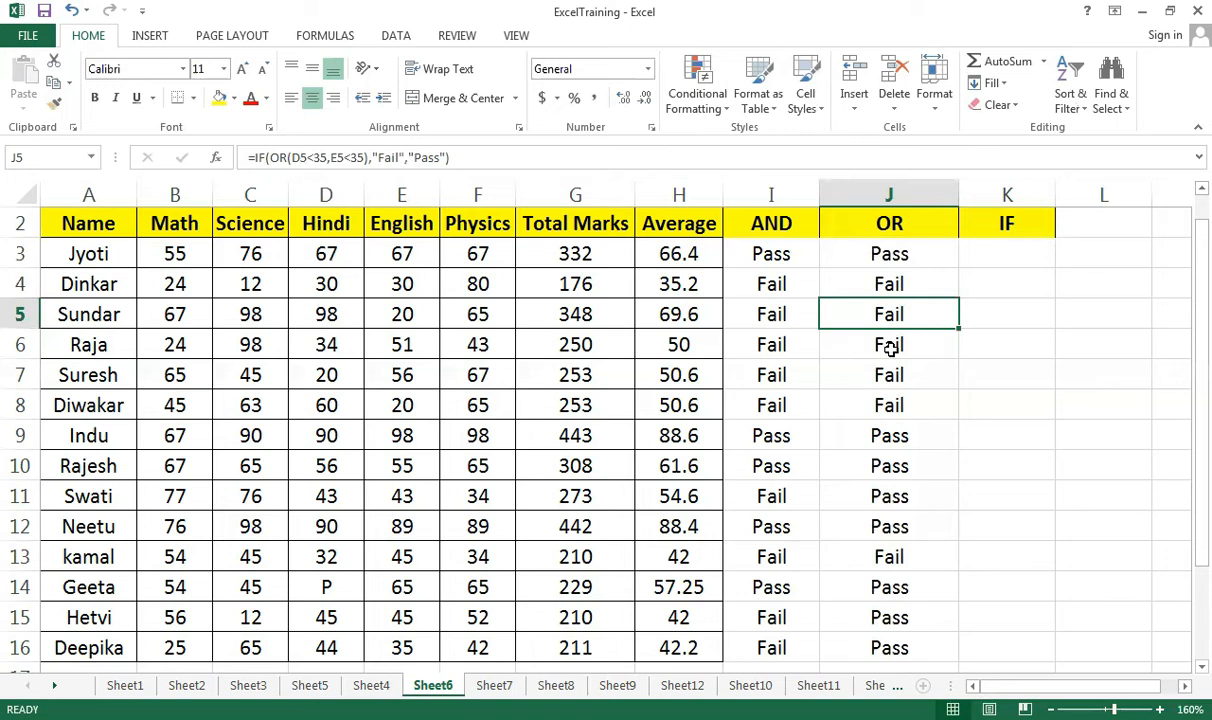
pyautogui.click(890, 345)
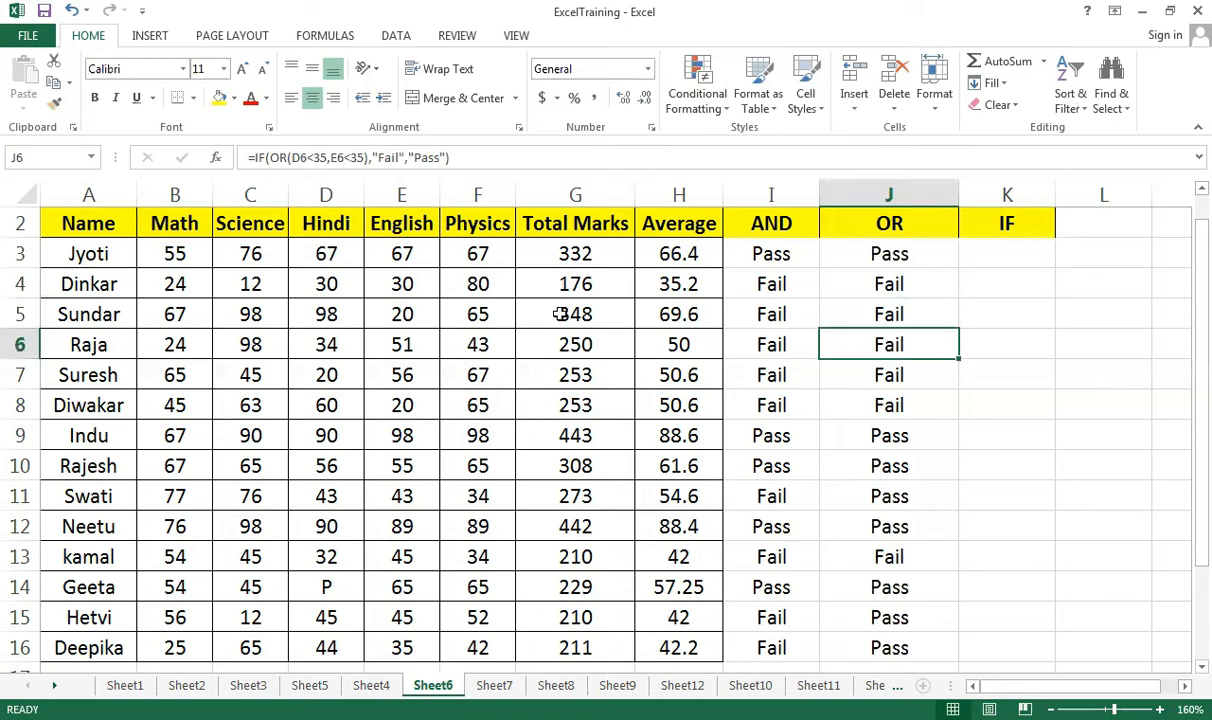
pyautogui.click(323, 345)
pyautogui.click(393, 345)
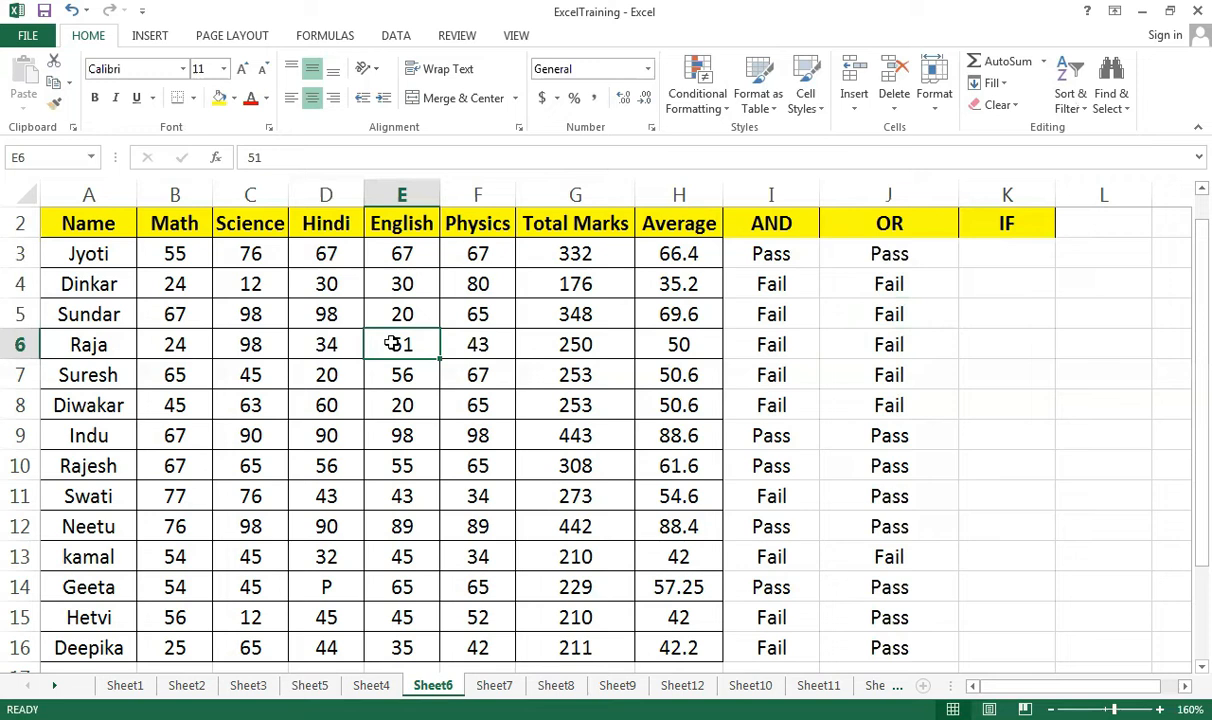
pyautogui.click(885, 357)
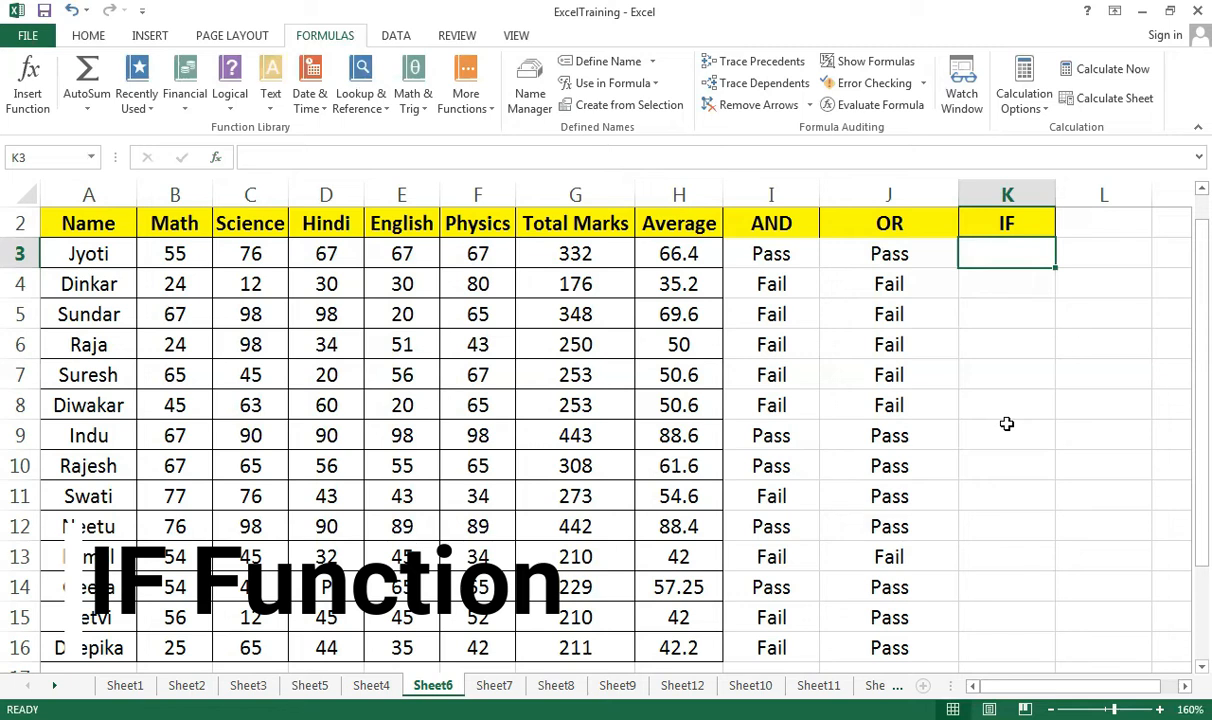
# Begin an IF formula in K3 that tests whether the average in H3 is greater than 35
pyautogui.click(673, 260)
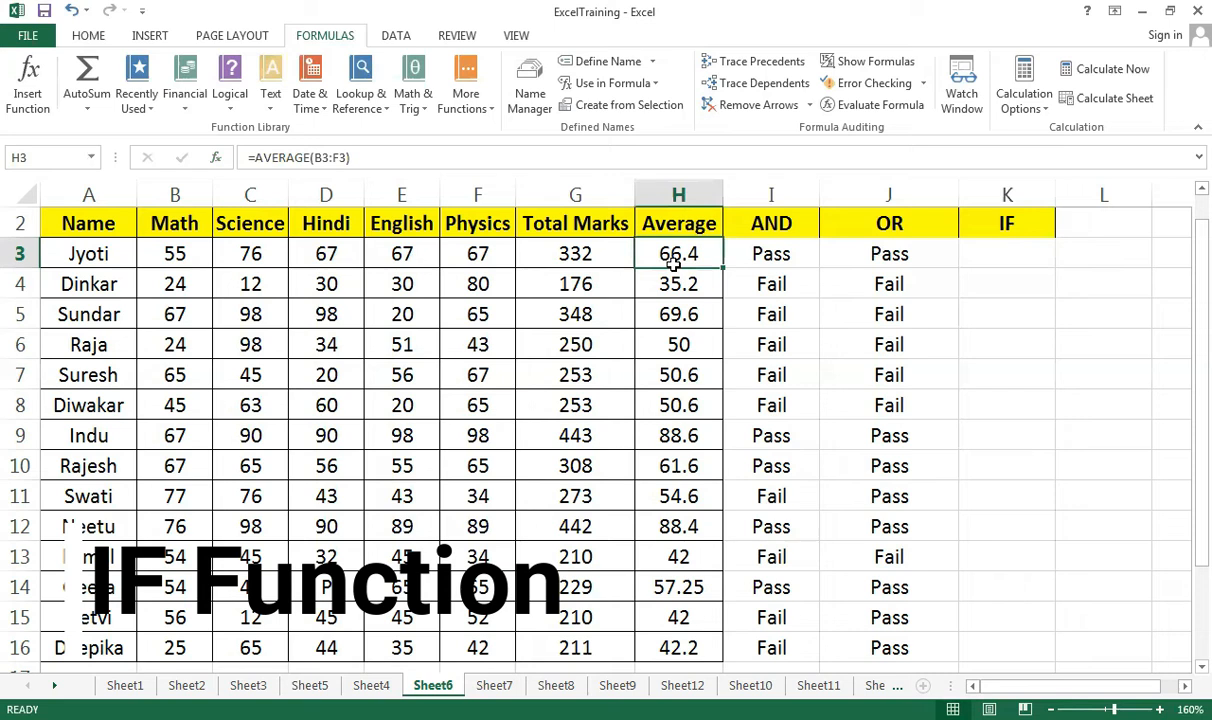
pyautogui.click(1017, 255)
pyautogui.click(685, 258)
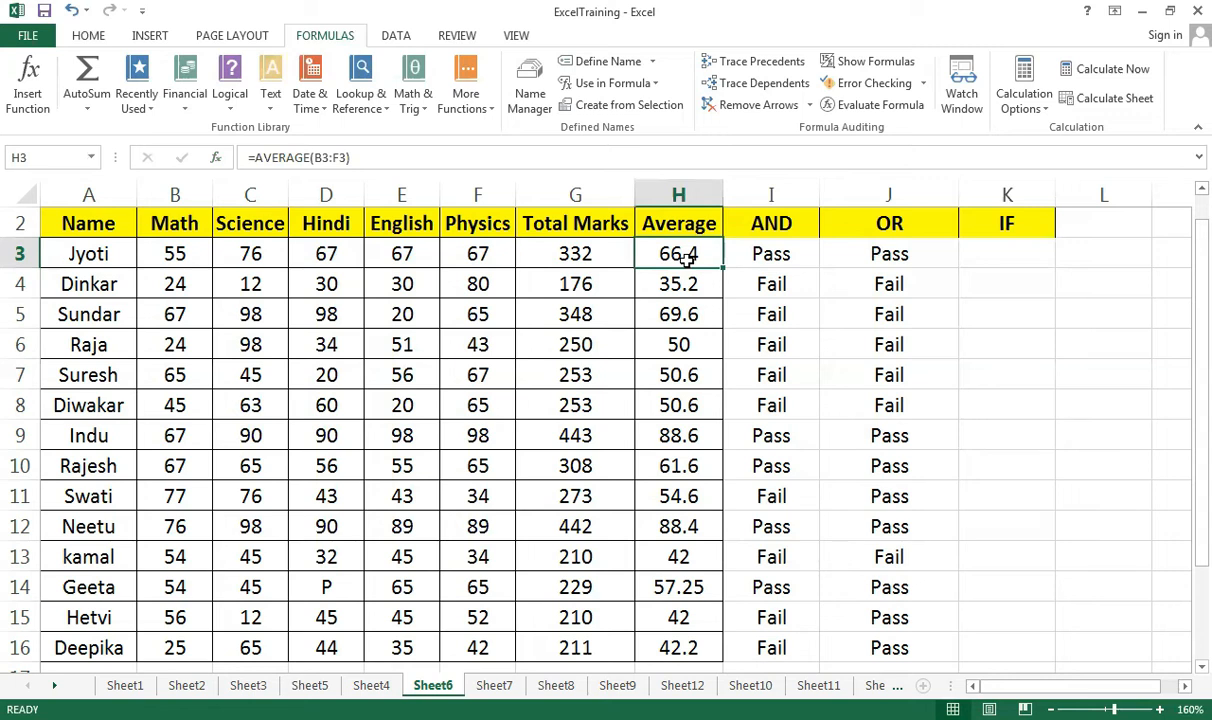
pyautogui.click(1019, 264)
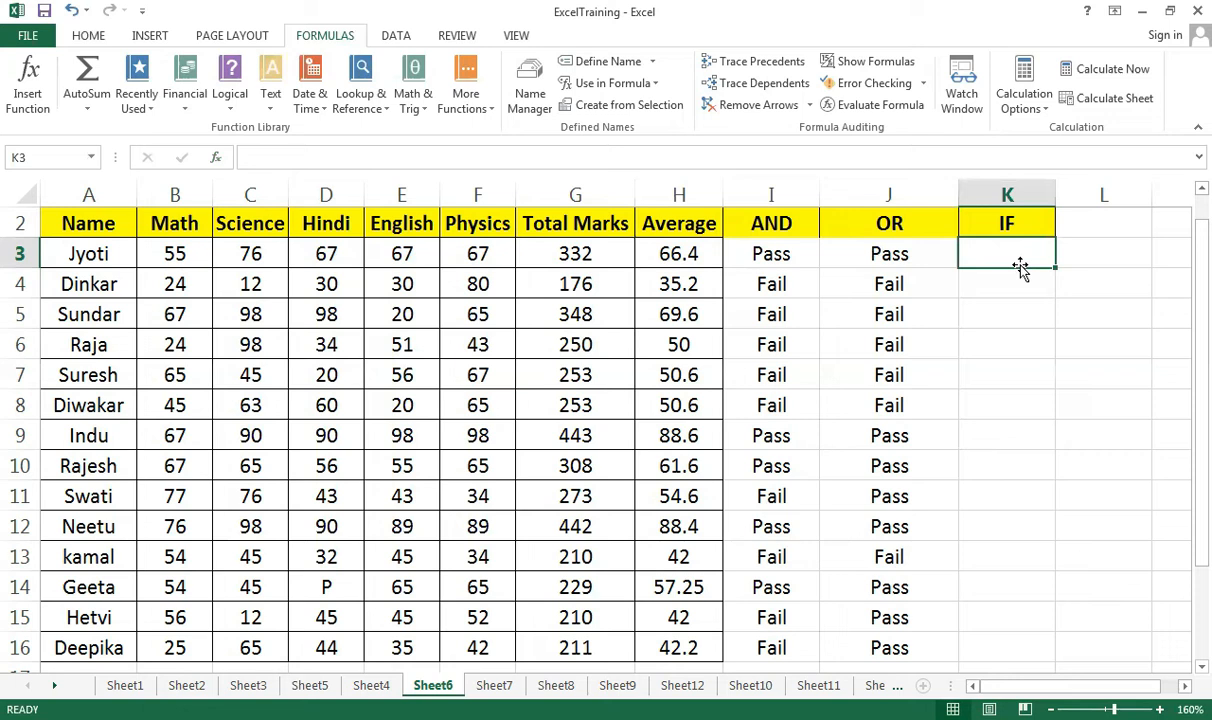
pyautogui.write('=')
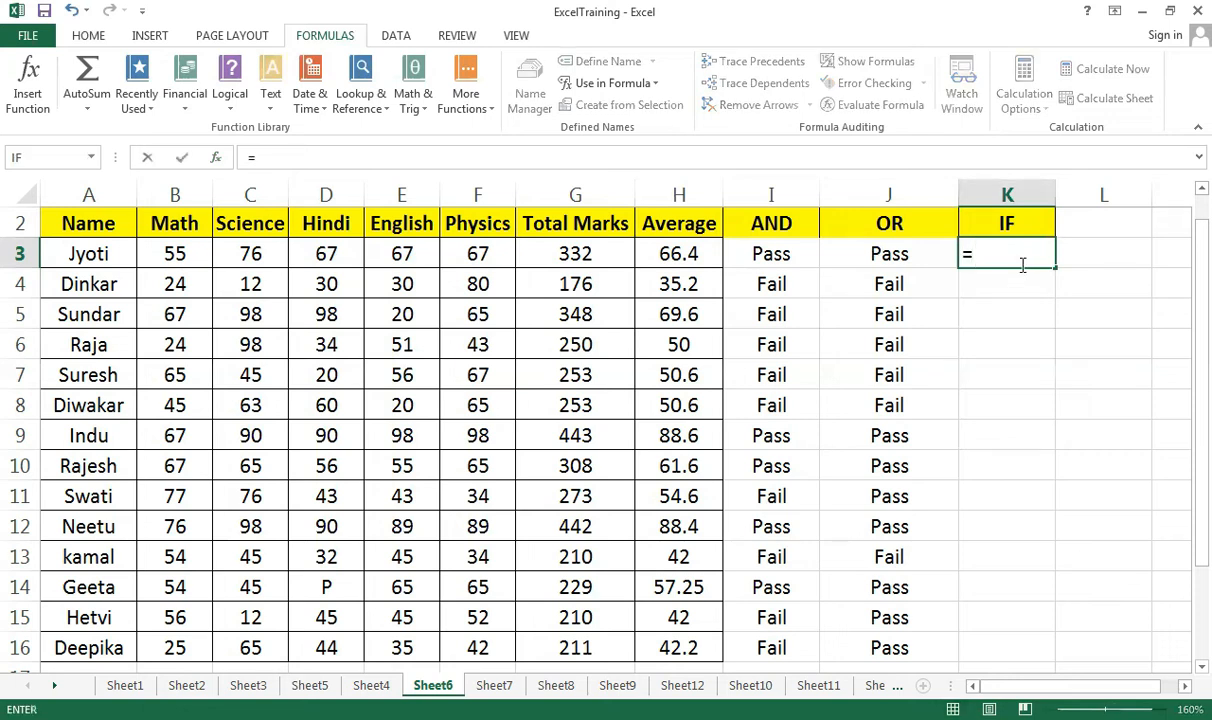
pyautogui.write('if(')
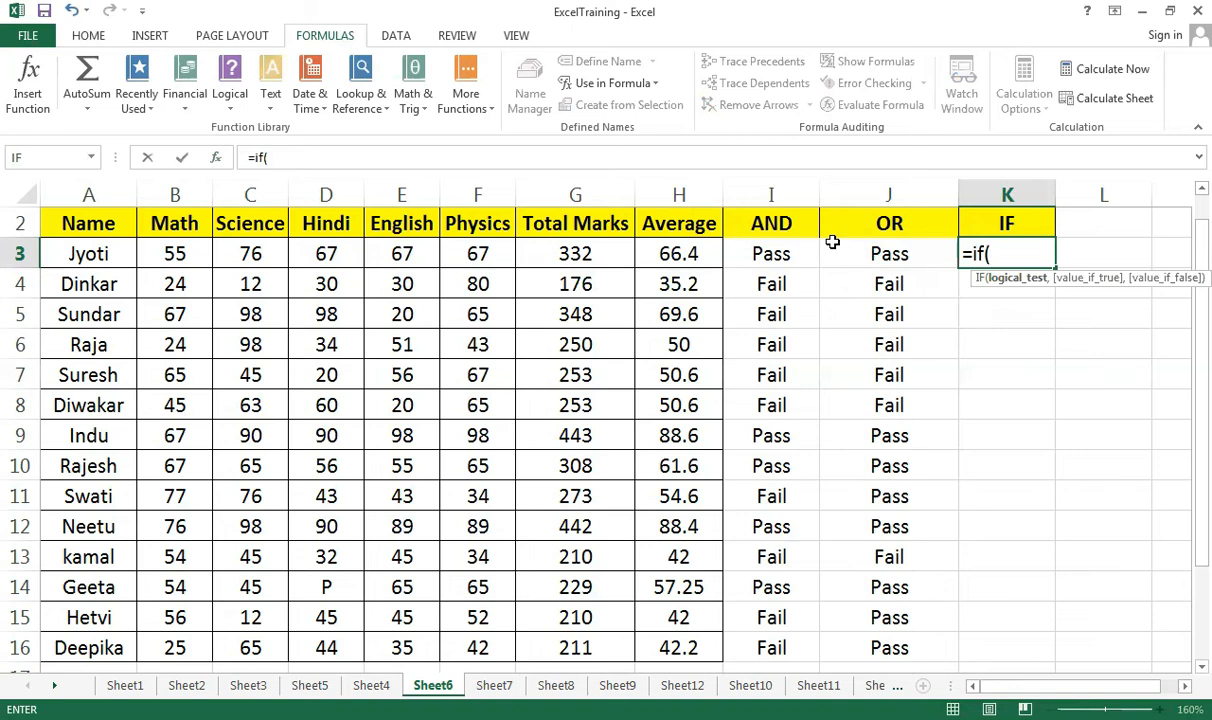
pyautogui.click(671, 255)
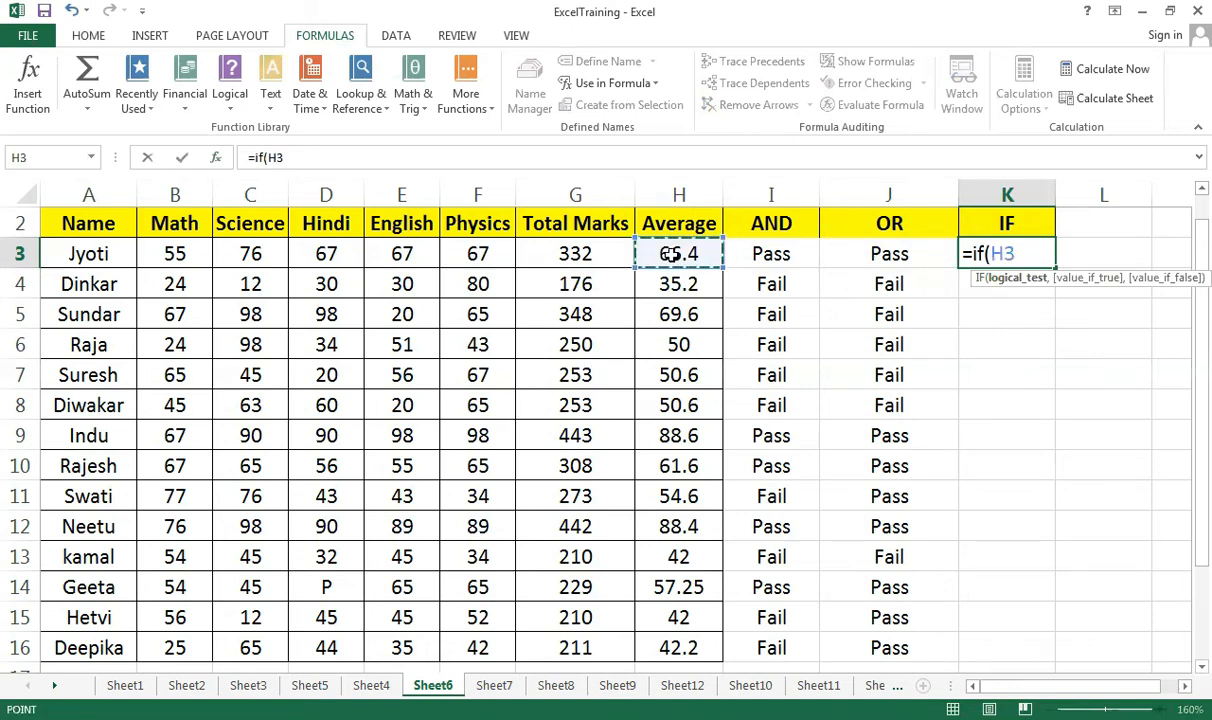
pyautogui.write('>35')
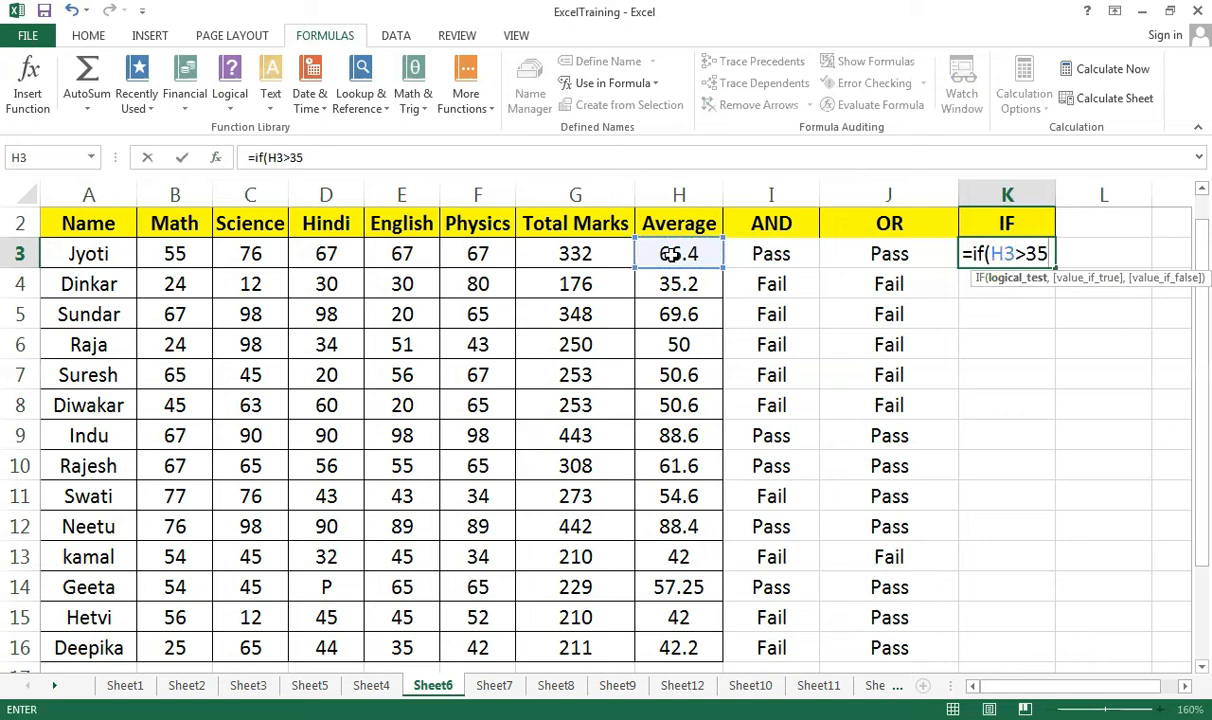
# Complete the IF formula in K3 with "Pass" as the true value and "Fail" as the false value
pyautogui.write(',')
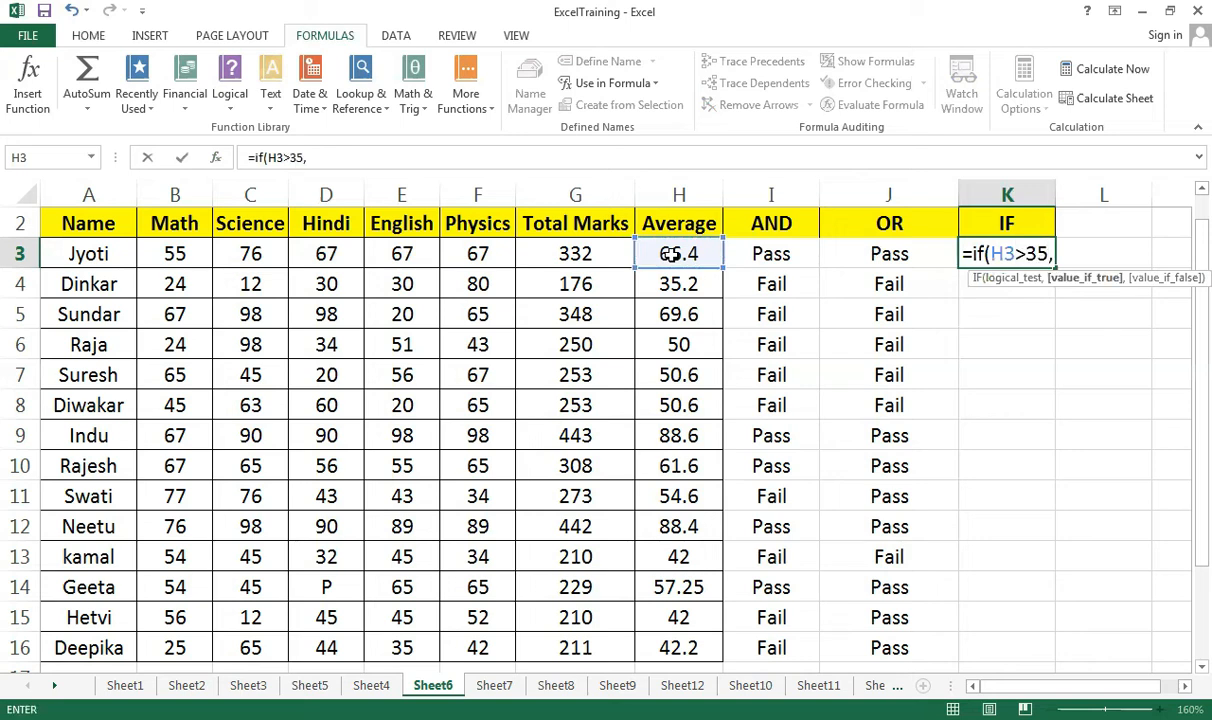
pyautogui.write('"Pass"')
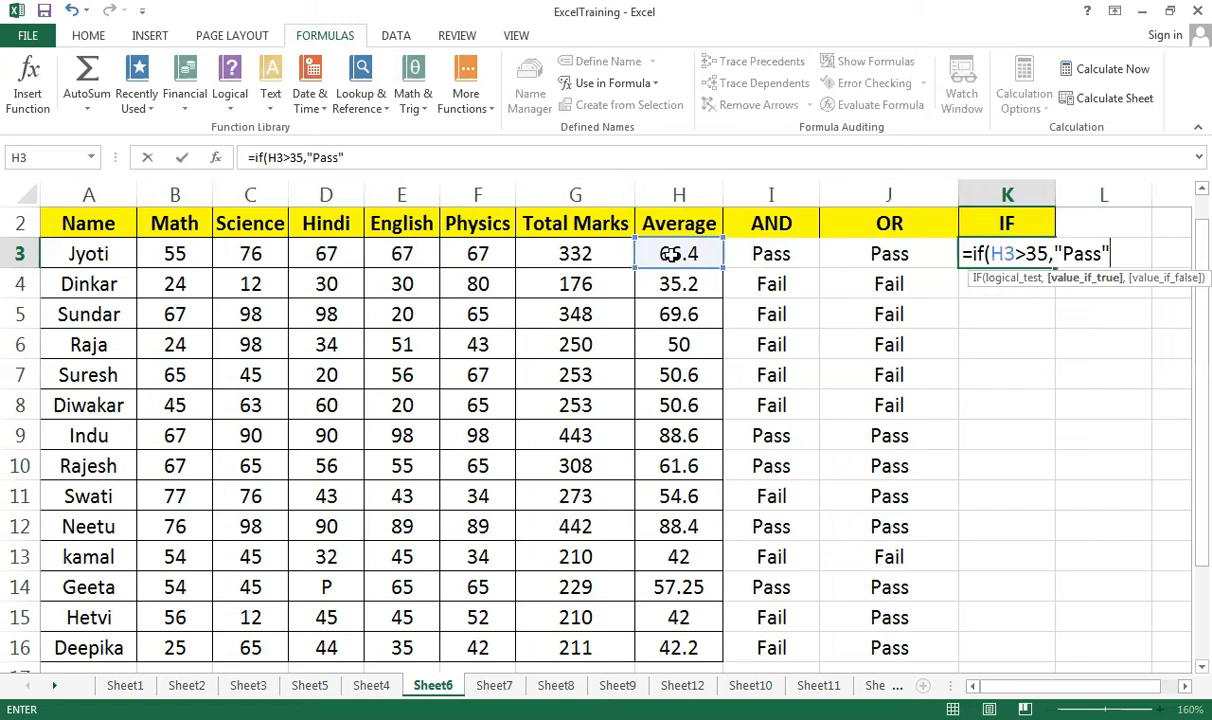
pyautogui.write(',"')
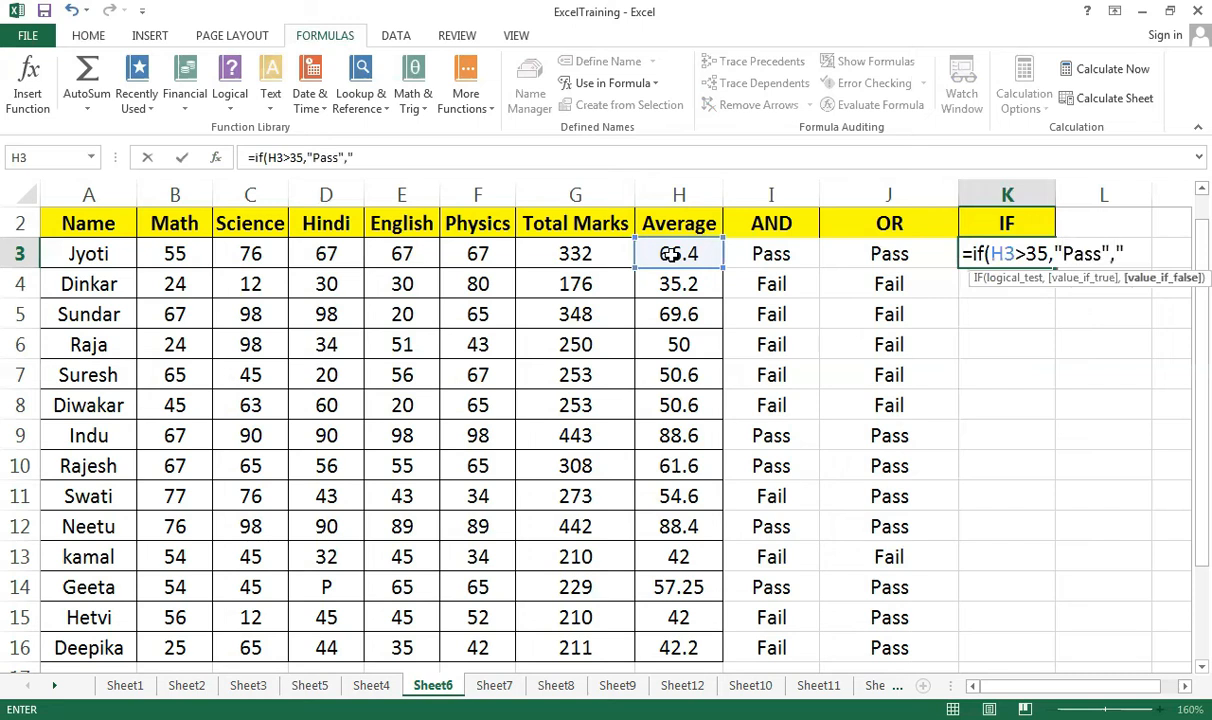
pyautogui.write('Fail")')
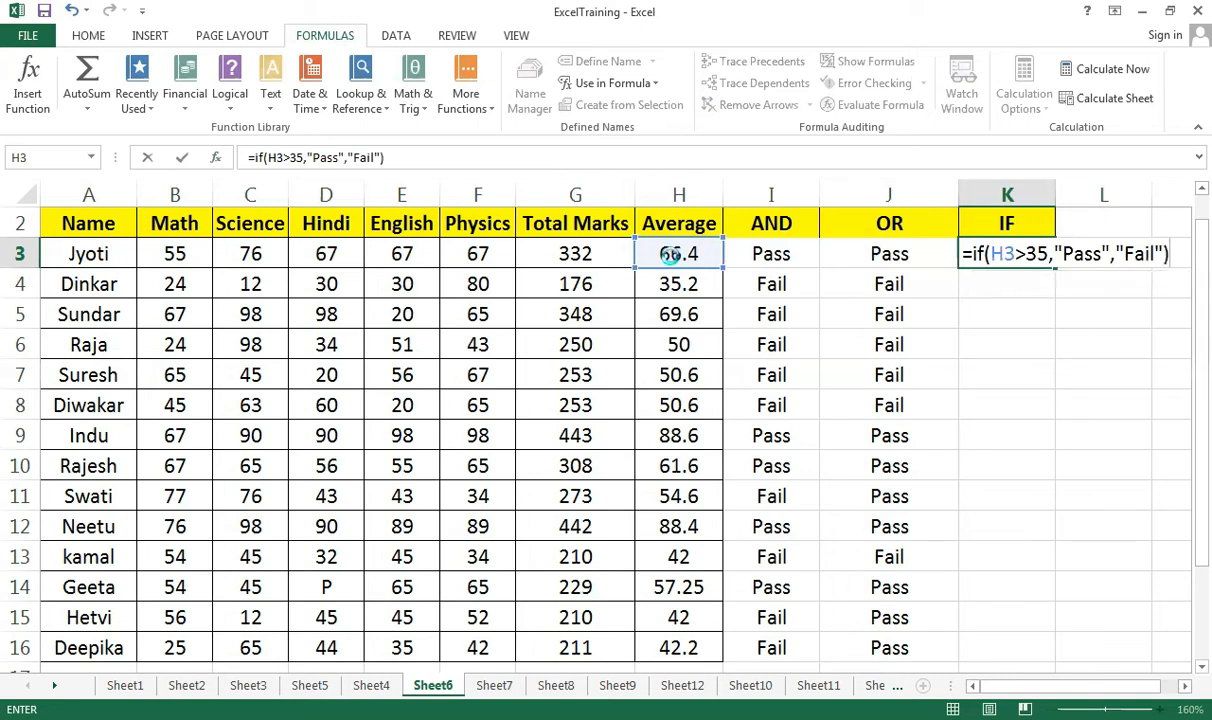
pyautogui.press('Return')
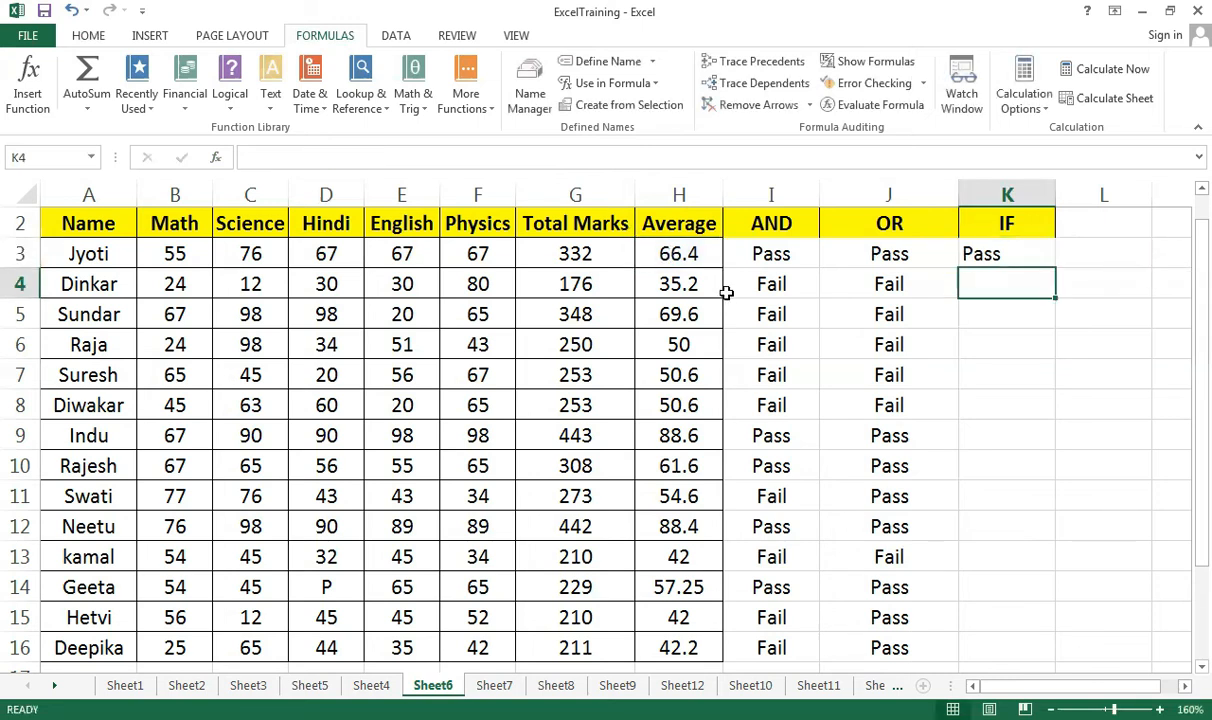
pyautogui.click(672, 252)
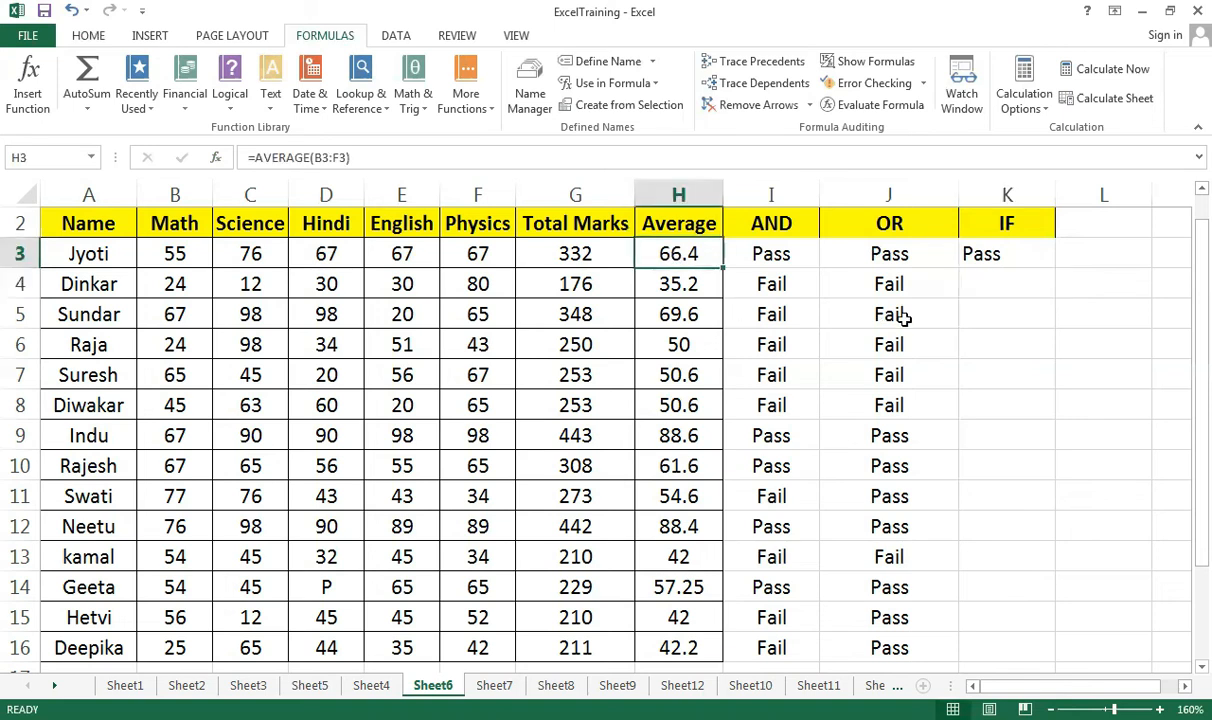
# Fill the K3 formula down the IF column to K16 and center the results horizontally
pyautogui.click(1000, 257)
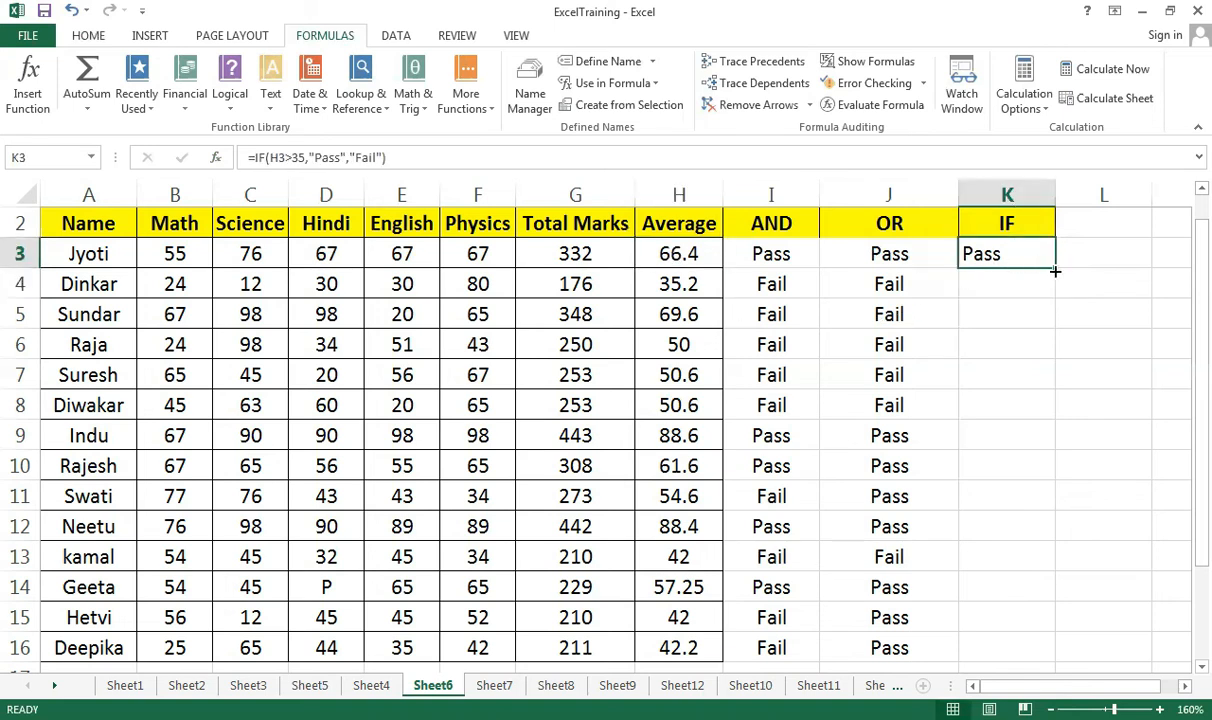
pyautogui.moveTo(1055, 271); pyautogui.dragTo(1036, 660)
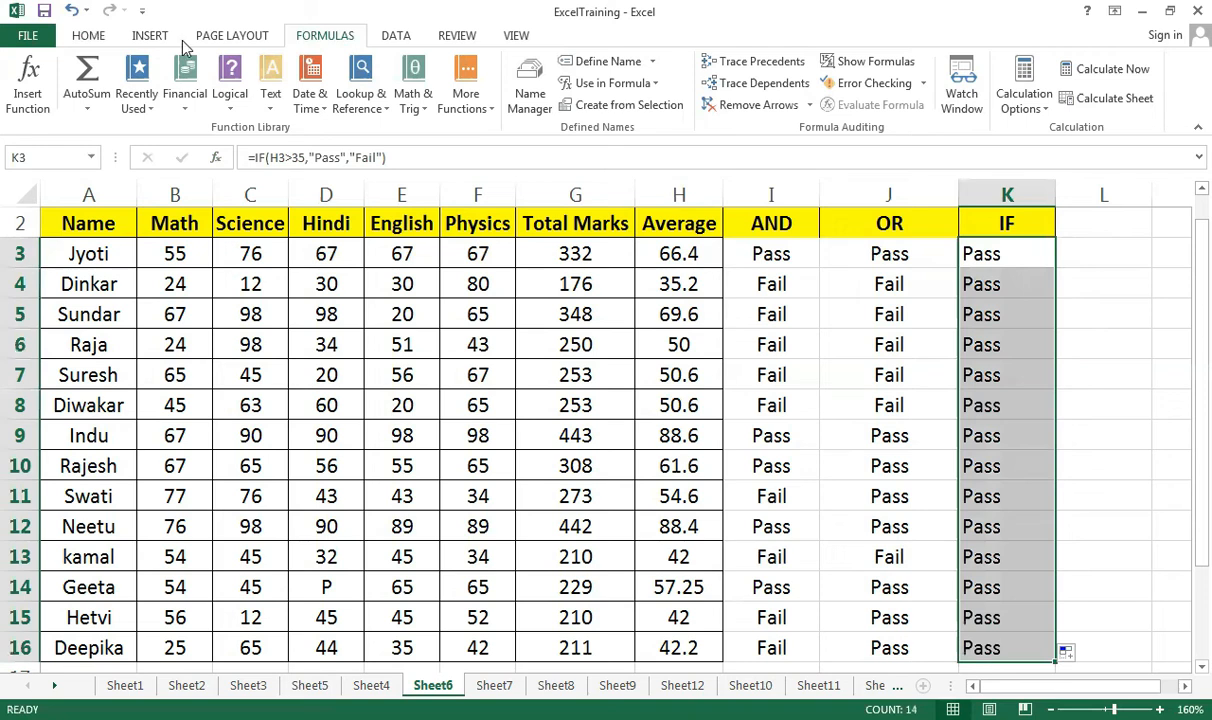
pyautogui.click(88, 36)
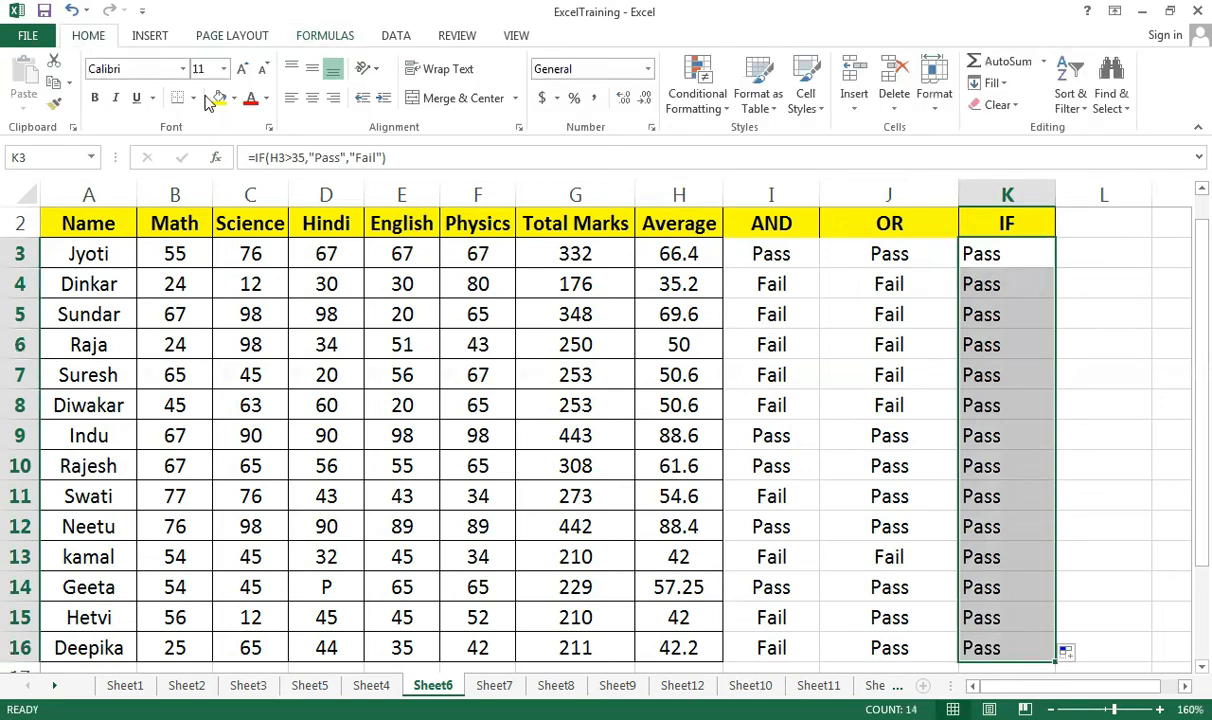
pyautogui.click(312, 97)
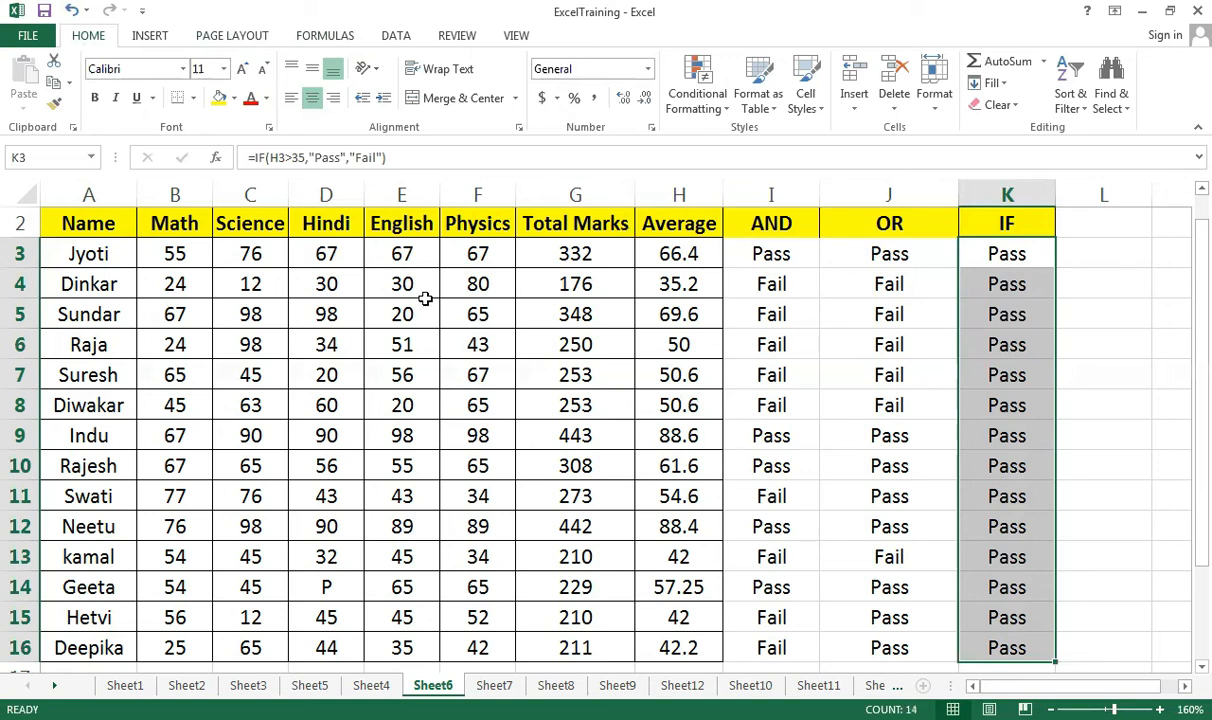
# Set the Physics, English, Hindi and Science marks in row 9 to 10 and check that row's average and IF result
pyautogui.click(482, 436)
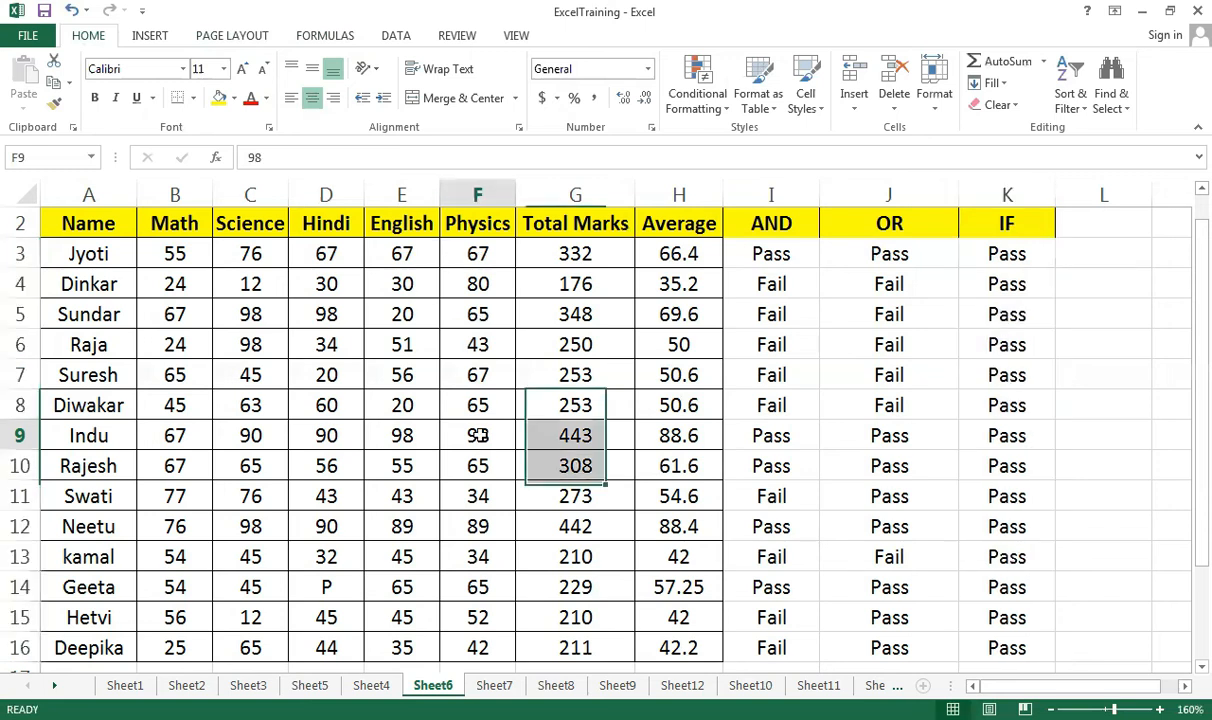
pyautogui.write('10')
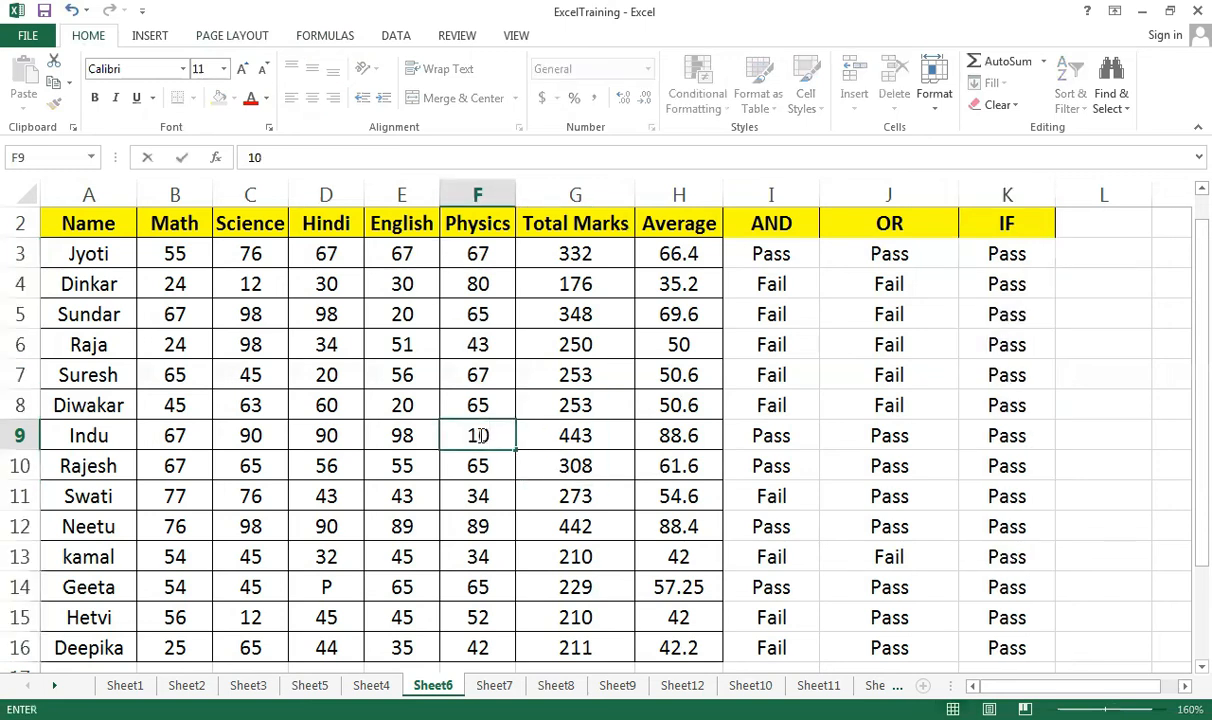
pyautogui.press('Left')
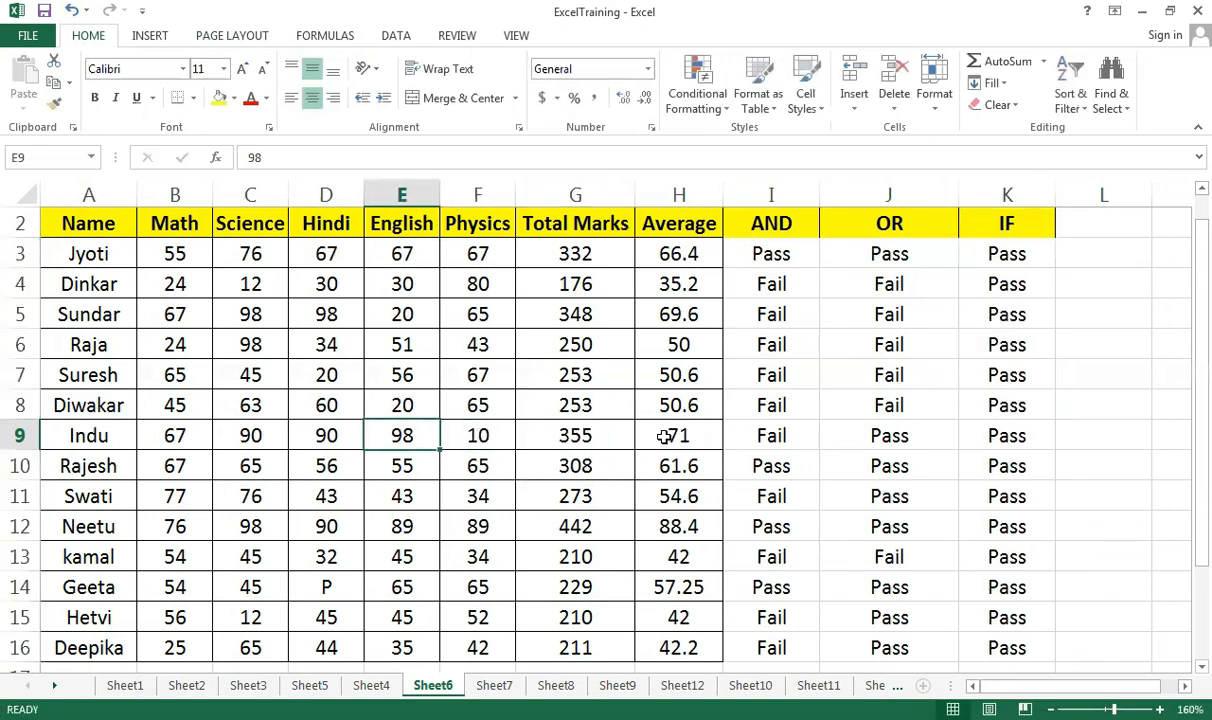
pyautogui.write('10')
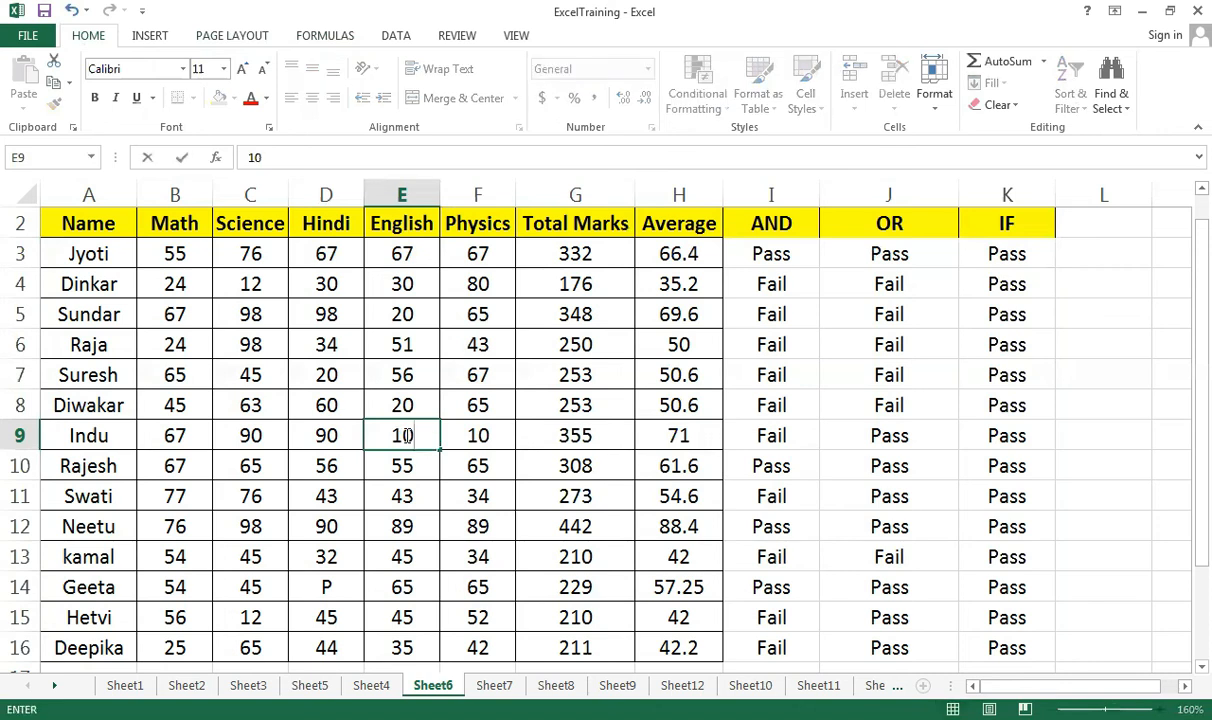
pyautogui.press('Left')
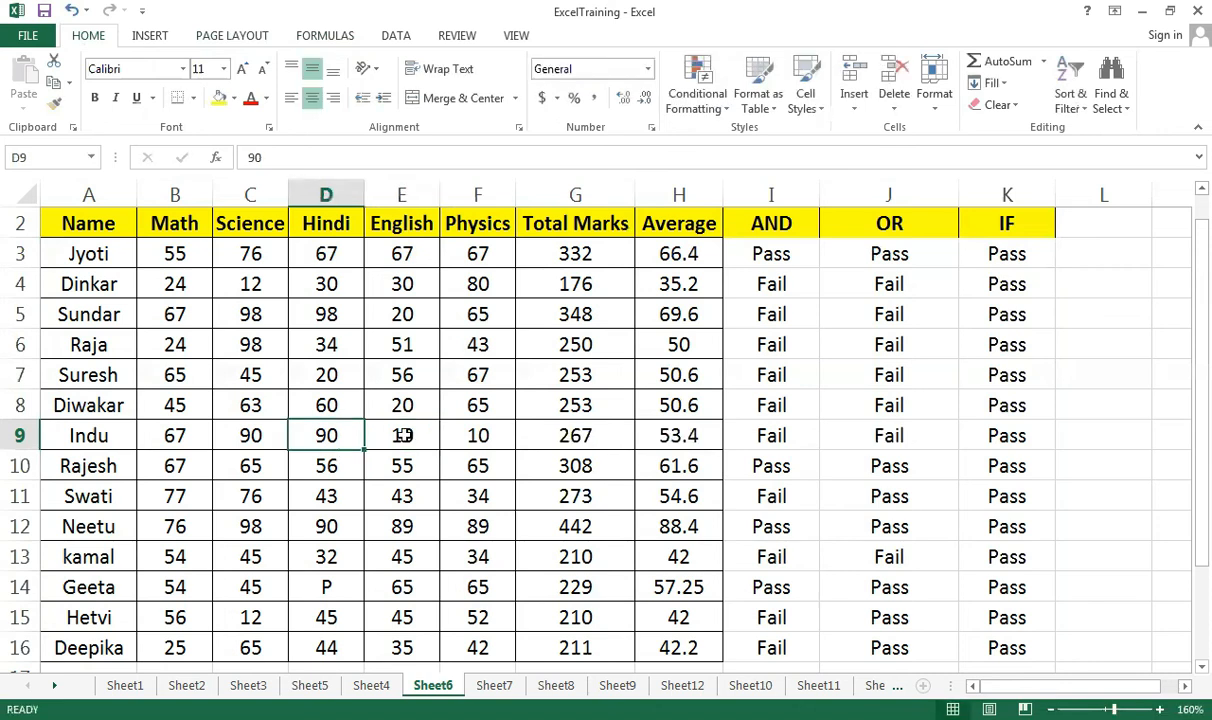
pyautogui.write('10')
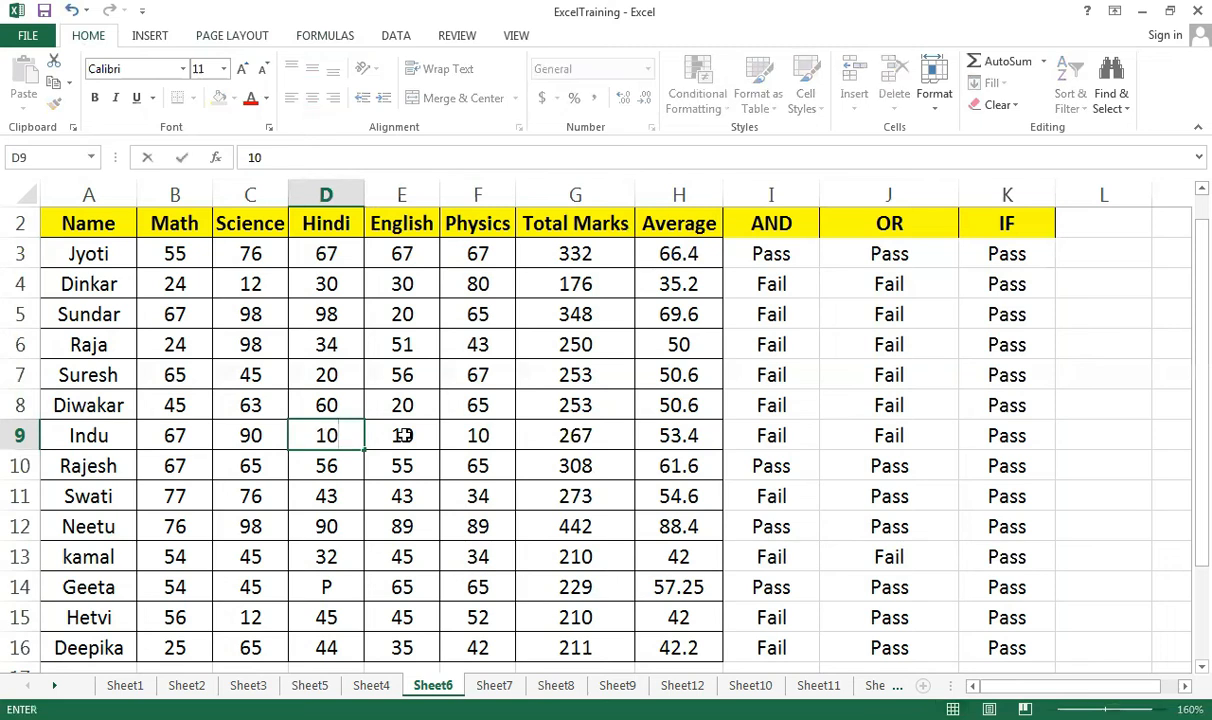
pyautogui.press('Left')
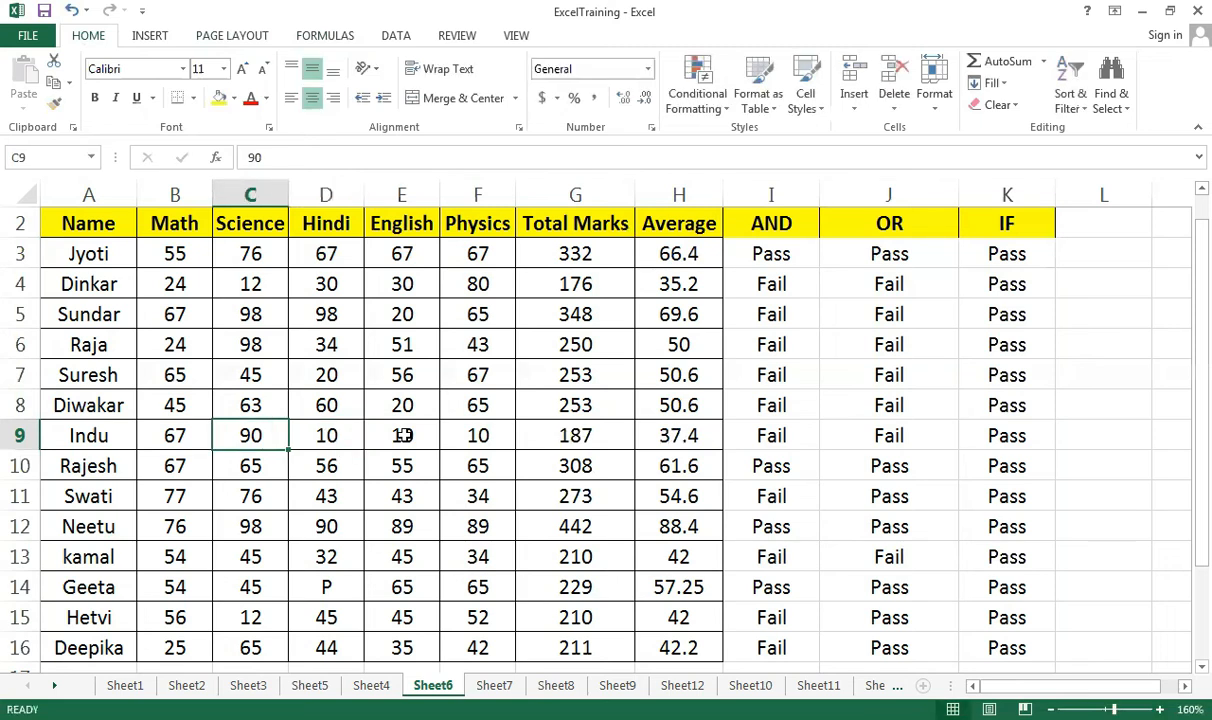
pyautogui.write('10')
pyautogui.press('Left')
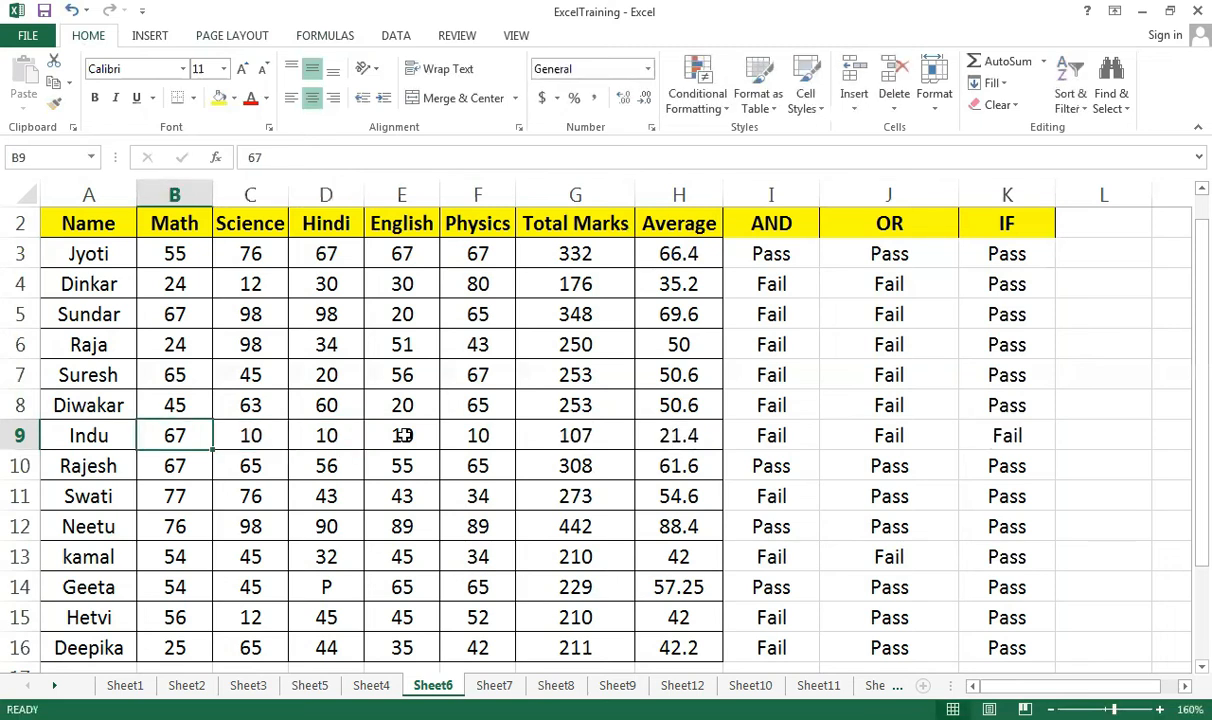
pyautogui.click(692, 436)
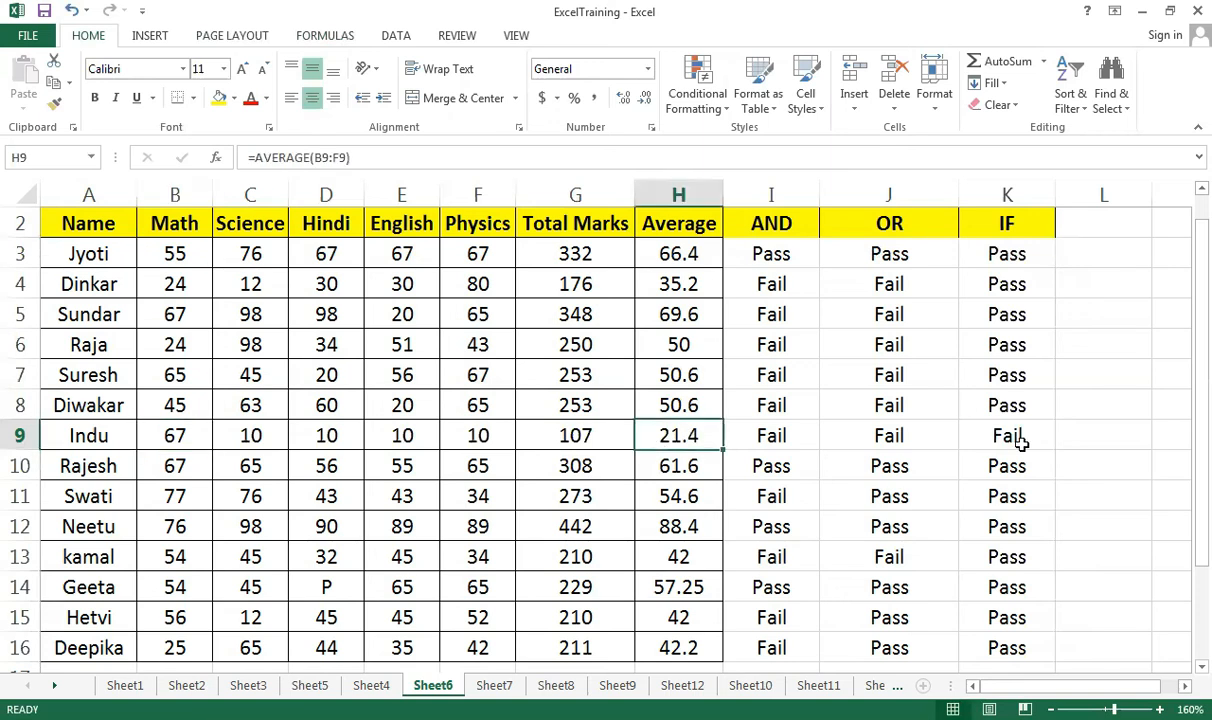
pyautogui.click(1019, 440)
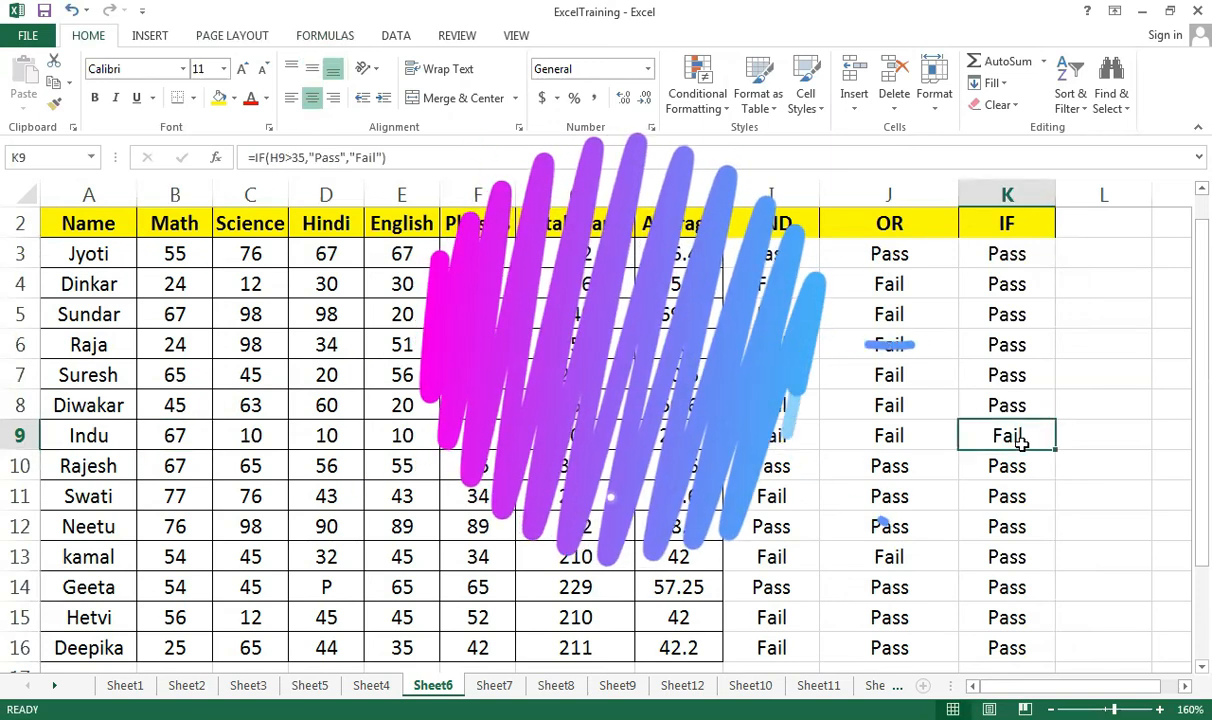